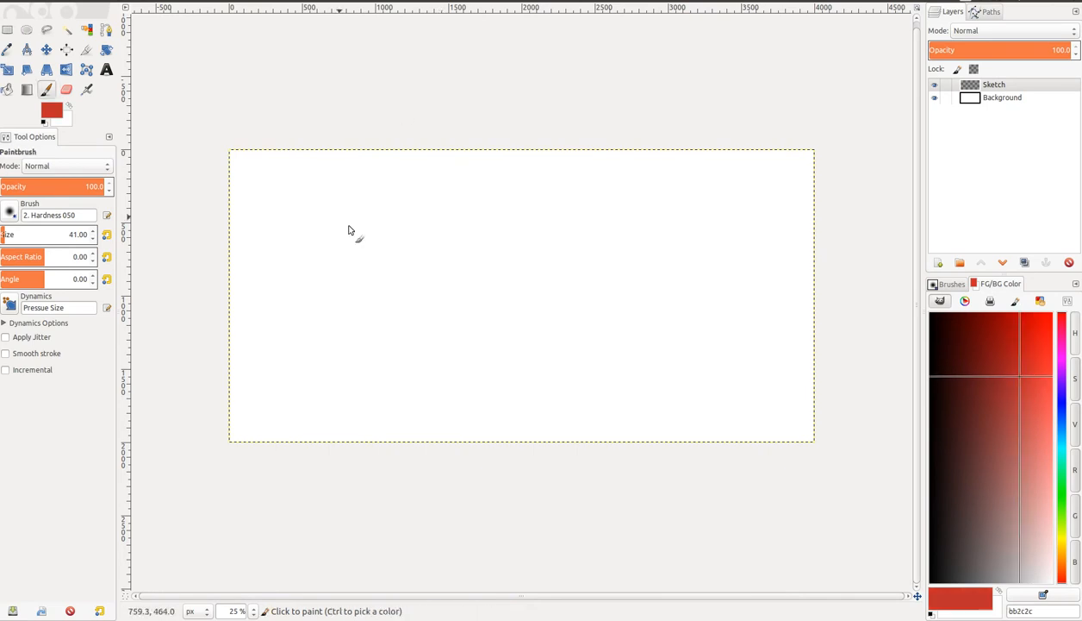
Step: Paint a fan of thin red strokes on the Sketch layer and a curved stroke across their lower ends
left_click_drag(523, 176, 481, 202)
mouse_move(447, 238)
left_mouse_down()
mouse_move(457, 227)
mouse_move(377, 345)
left_mouse_up()
left_click_drag(489, 222, 403, 344)
left_click_drag(511, 246, 417, 360)
left_click_drag(516, 286, 427, 369)
left_click_drag(526, 329, 431, 390)
left_click_drag(600, 333, 377, 436)
left_click_drag(334, 356, 357, 448)
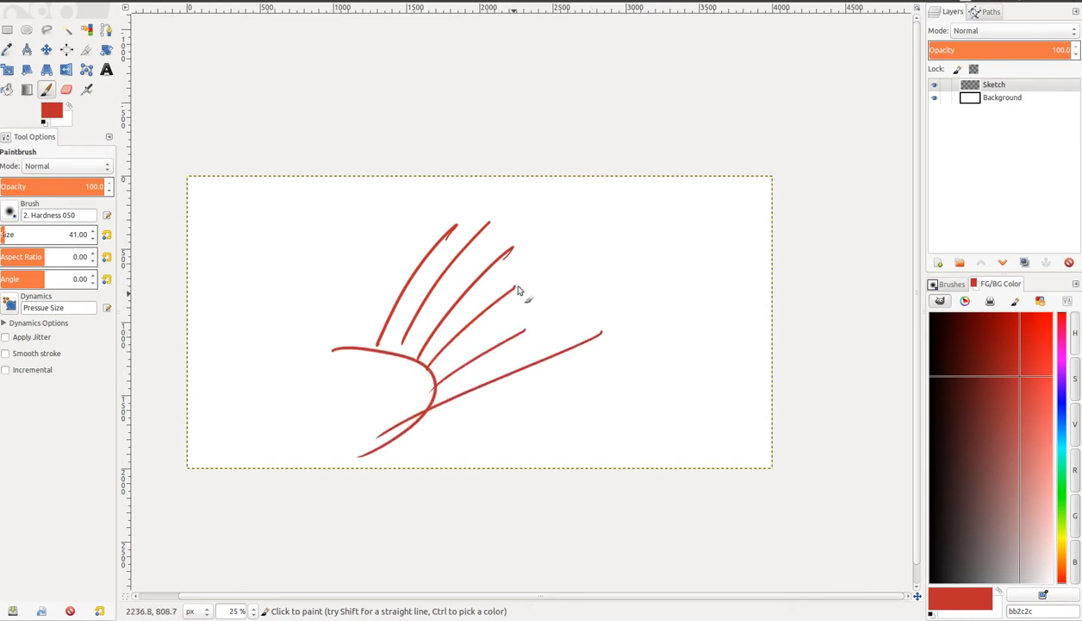
Step: Undo the red brush strokes and empty the Sketch layer
key("ctrl+z")
key("ctrl+z")
key("ctrl+z")
key("ctrl+z")
key("ctrl+z")
key("ctrl+z")
key("ctrl+z")
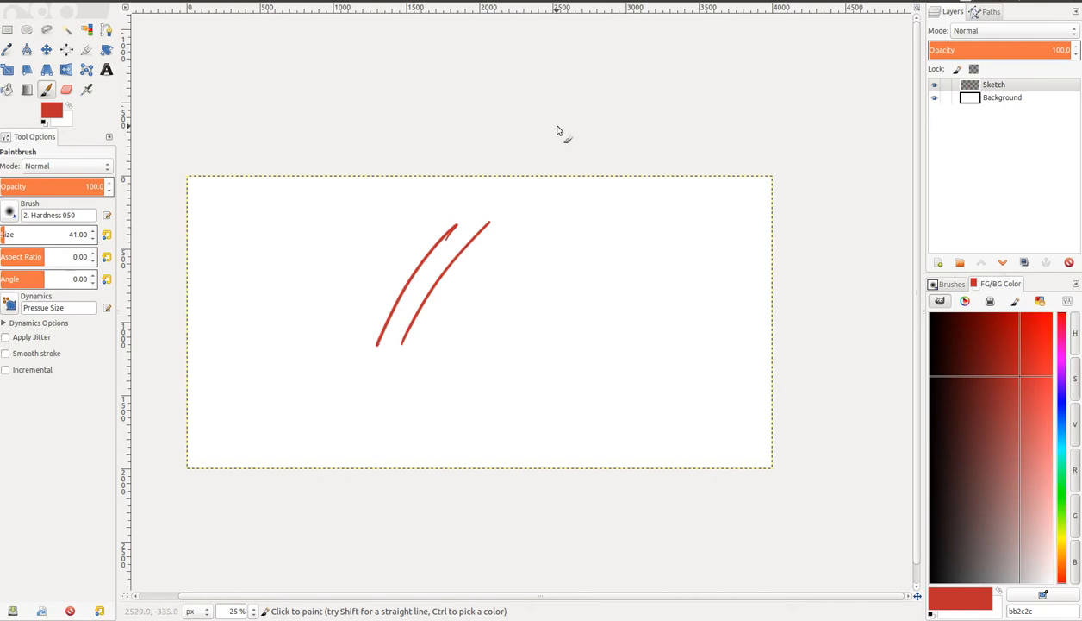
scroll(485, 191, "down", 1)
left_click_drag(485, 192, 455, 243)
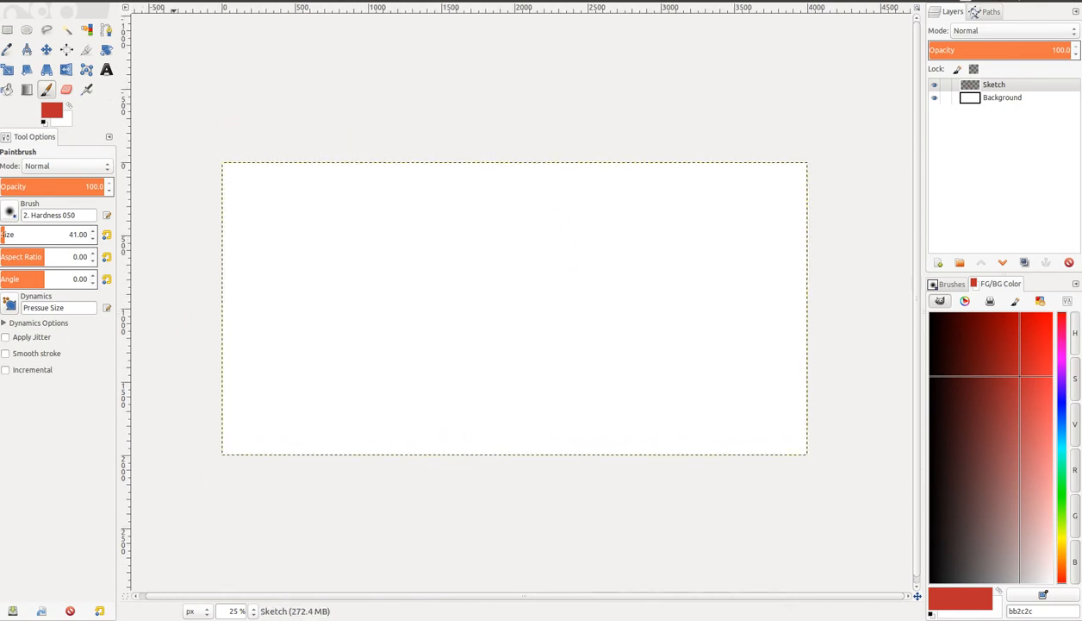
Step: Open the Preferences and place the dialog over the middle of the canvas
left_click(87, 1)
mouse_move(34, 1)
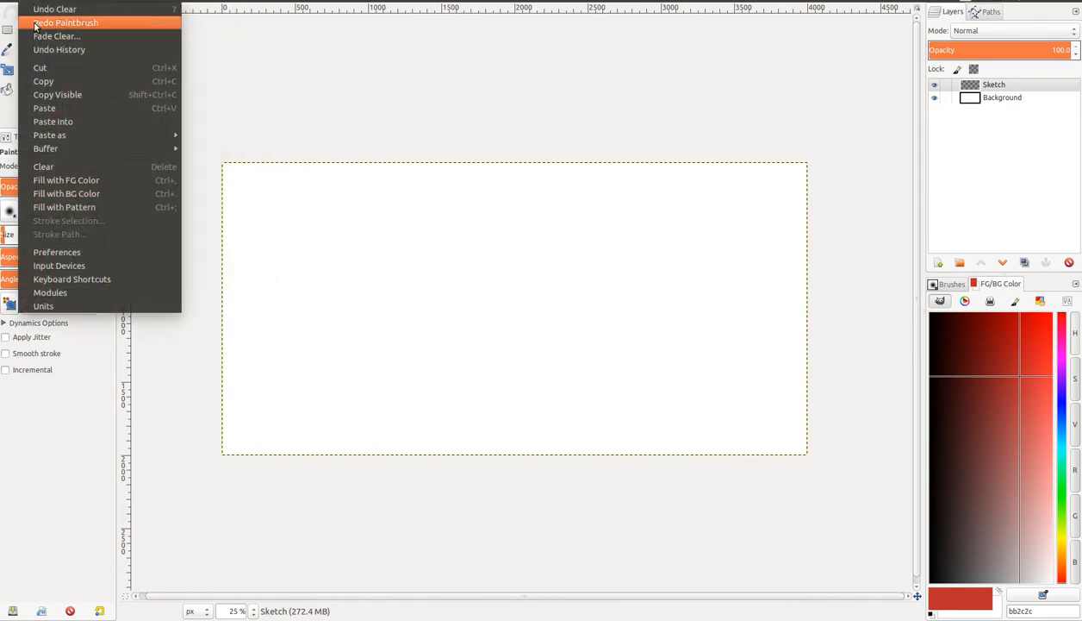
left_click(87, 252)
mouse_move(498, 73)
left_mouse_down()
mouse_move(510, 74)
mouse_move(528, 138)
mouse_move(517, 99)
mouse_move(527, 98)
mouse_move(440, 90)
left_mouse_up()
mouse_move(508, 102)
left_mouse_down()
mouse_move(414, 107)
mouse_move(638, 107)
mouse_move(408, 109)
mouse_move(500, 118)
mouse_move(504, 103)
mouse_move(523, 97)
mouse_move(516, 102)
left_mouse_up()
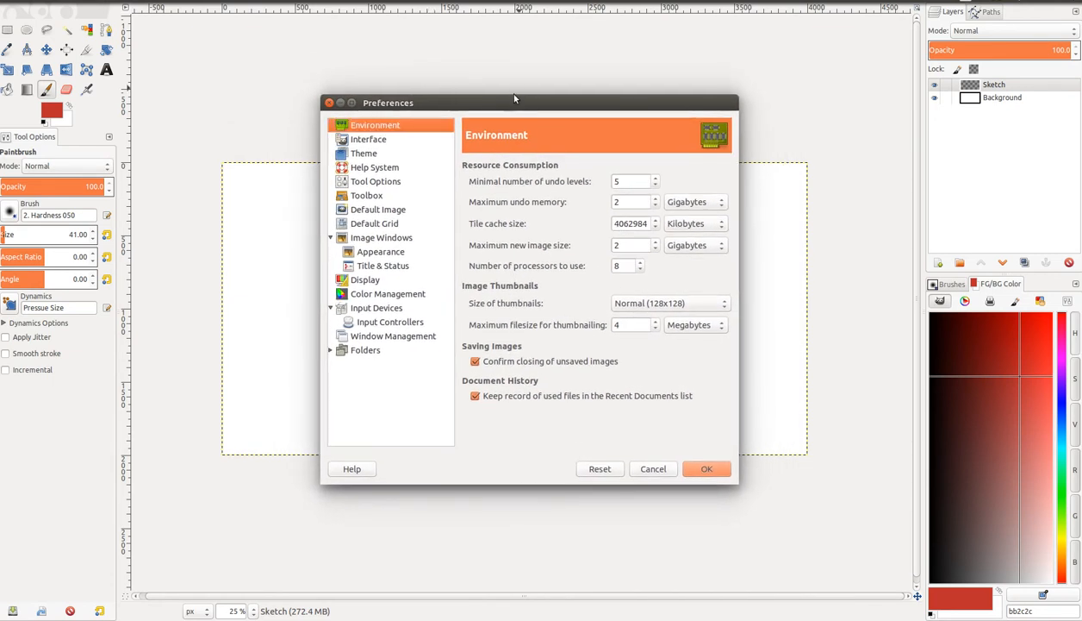
Step: Look through the Interface and Theme preference pages and return to the Environment page
left_click(376, 140)
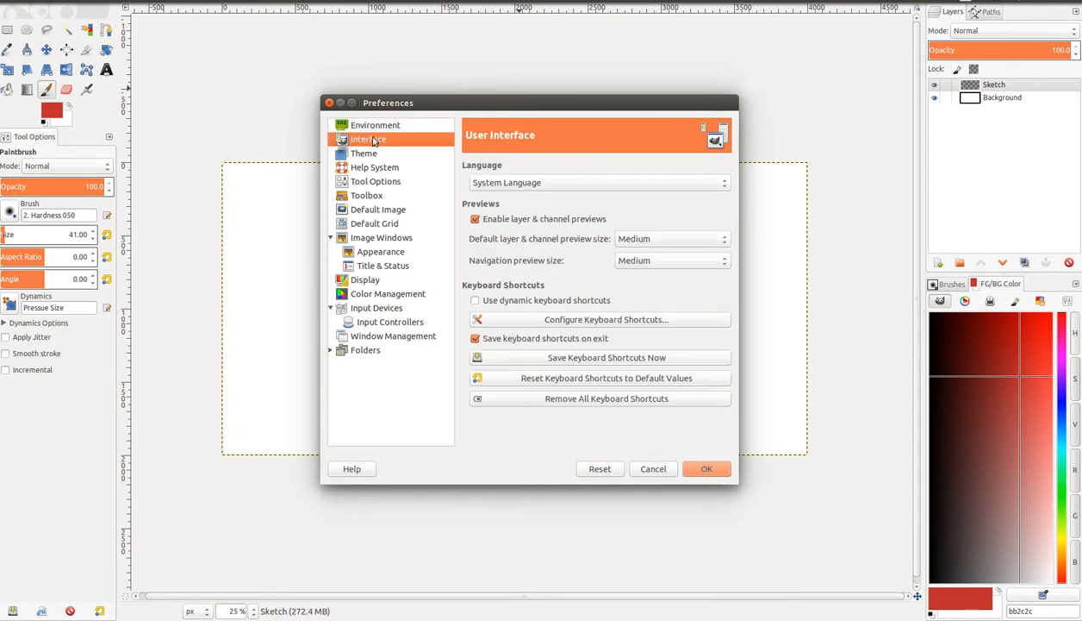
left_click(366, 152)
left_click(380, 139)
left_click(376, 126)
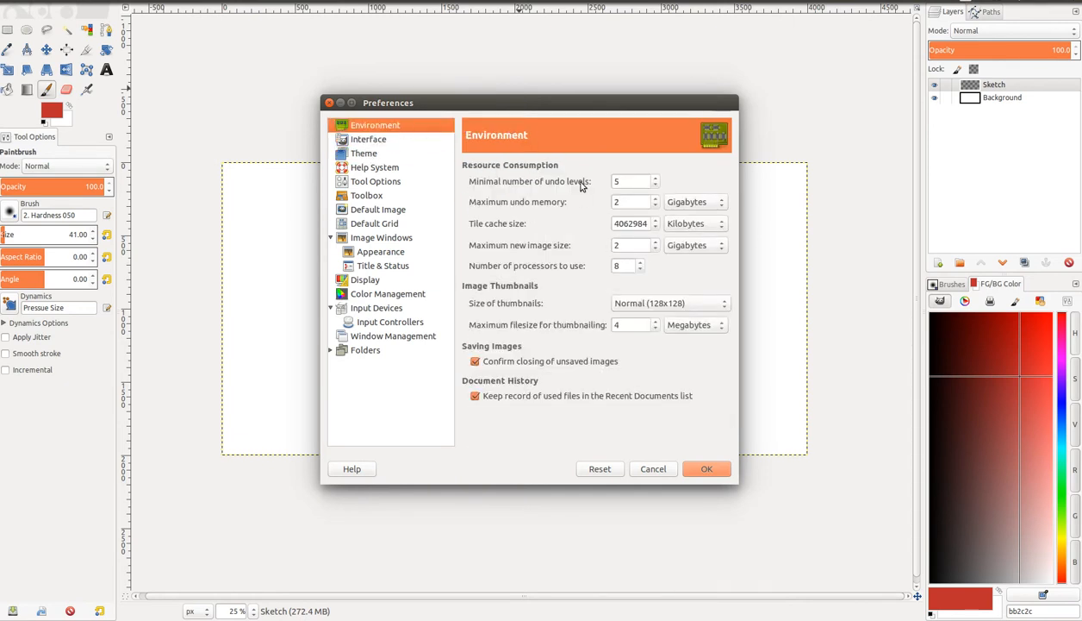
Step: Try a minimal number of undo levels of 6 and restore it to 5
mouse_move(540, 102)
left_mouse_down()
mouse_move(373, 184)
mouse_move(688, 147)
mouse_move(420, 120)
mouse_move(521, 106)
mouse_move(699, 105)
mouse_move(506, 111)
mouse_move(404, 128)
mouse_move(554, 109)
left_mouse_up()
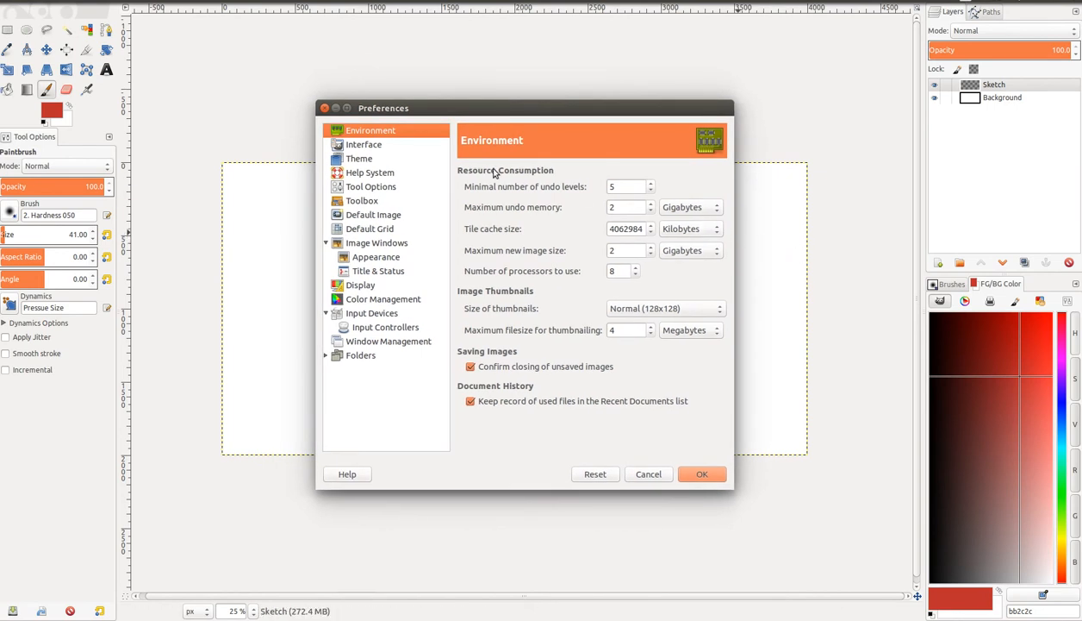
left_click(652, 184)
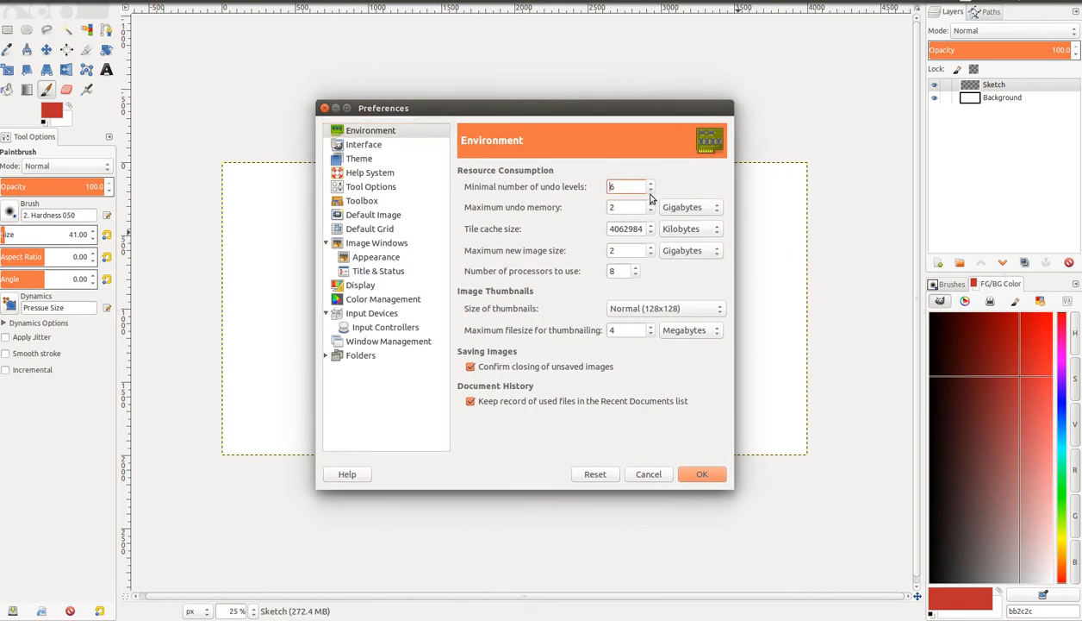
mouse_move(554, 108)
left_mouse_down()
mouse_move(575, 85)
mouse_move(454, 108)
mouse_move(710, 119)
mouse_move(413, 112)
mouse_move(554, 111)
left_mouse_up()
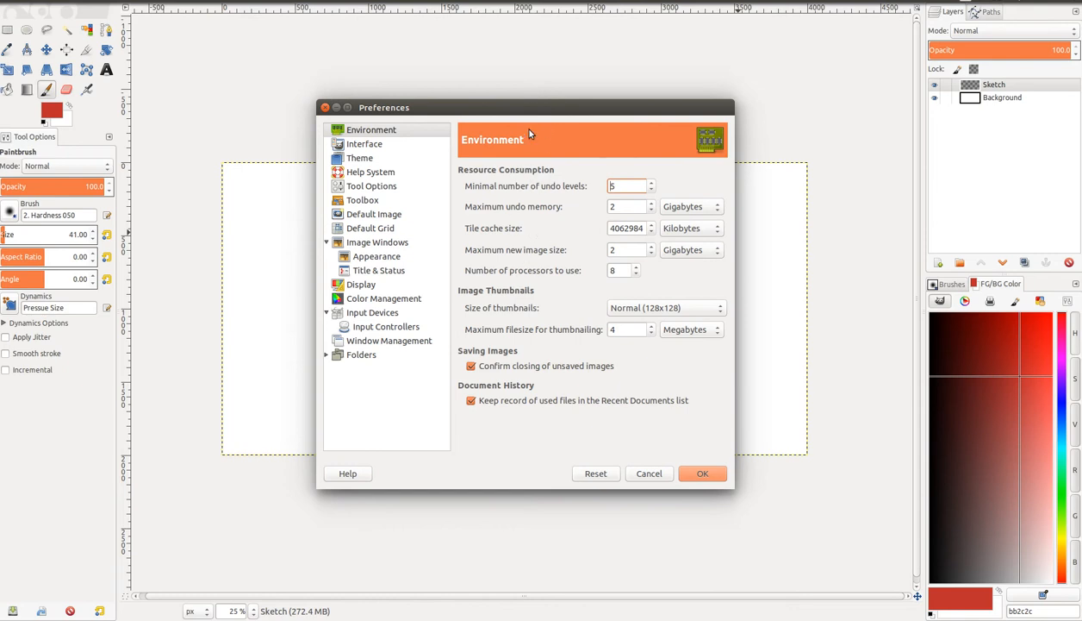
Step: Examine the Resource Consumption settings for undo levels, undo memory, tile cache, maximum new image size and processors
left_click(625, 205)
left_click(627, 251)
left_click(619, 270)
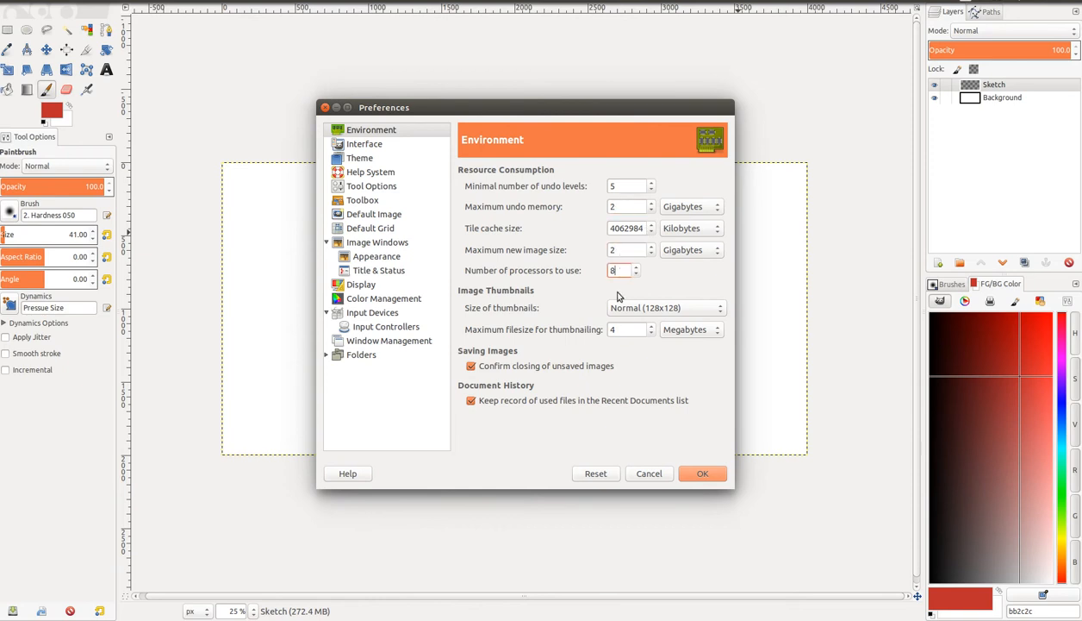
left_click(627, 250)
left_click(611, 204)
left_click(642, 228)
left_click(621, 250)
left_click(612, 270)
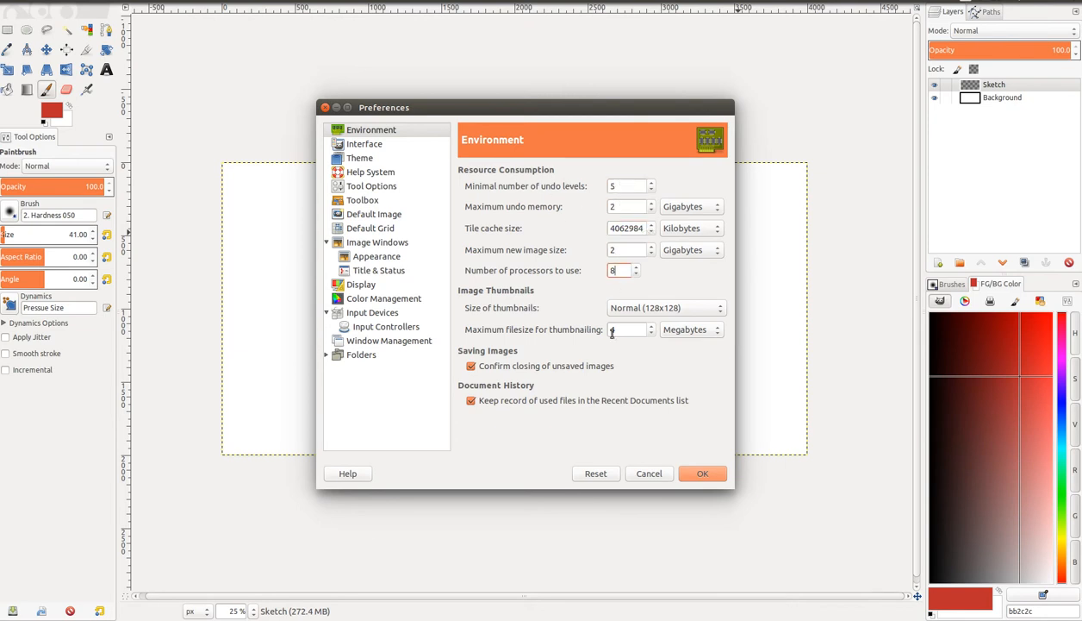
left_click(627, 250)
left_click(614, 204)
left_click(626, 185)
left_click(626, 207)
left_click(632, 251)
mouse_move(537, 109)
left_mouse_down()
mouse_move(531, 122)
mouse_move(536, 113)
left_mouse_up()
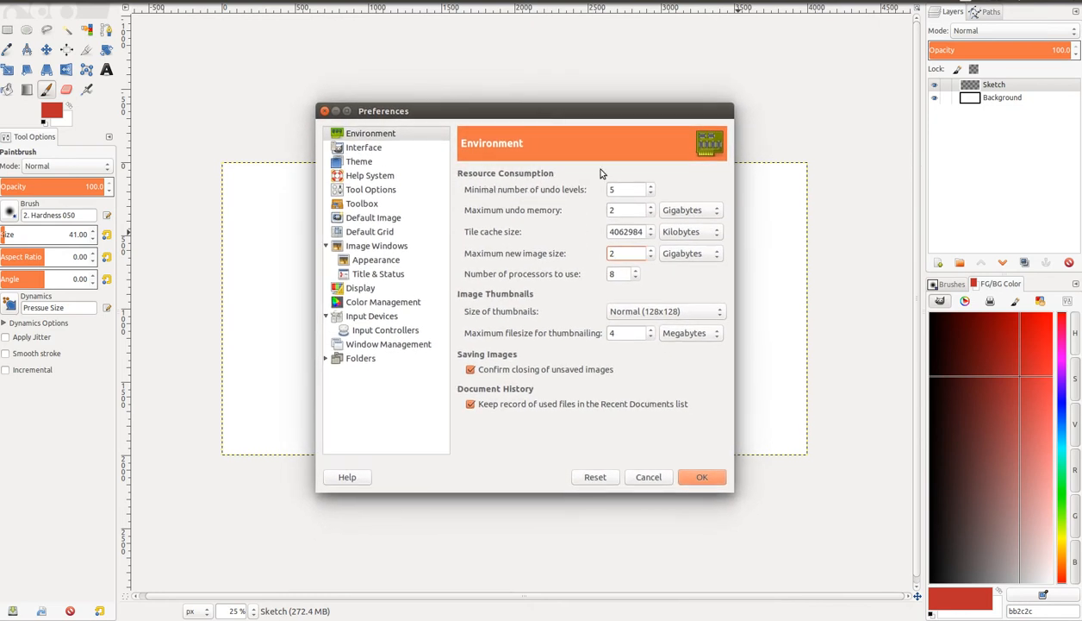
left_click(624, 189)
left_click_drag(617, 194, 602, 190)
Step: Try Megabytes as the unit for maximum undo memory and close the Preferences without saving
left_click(688, 212)
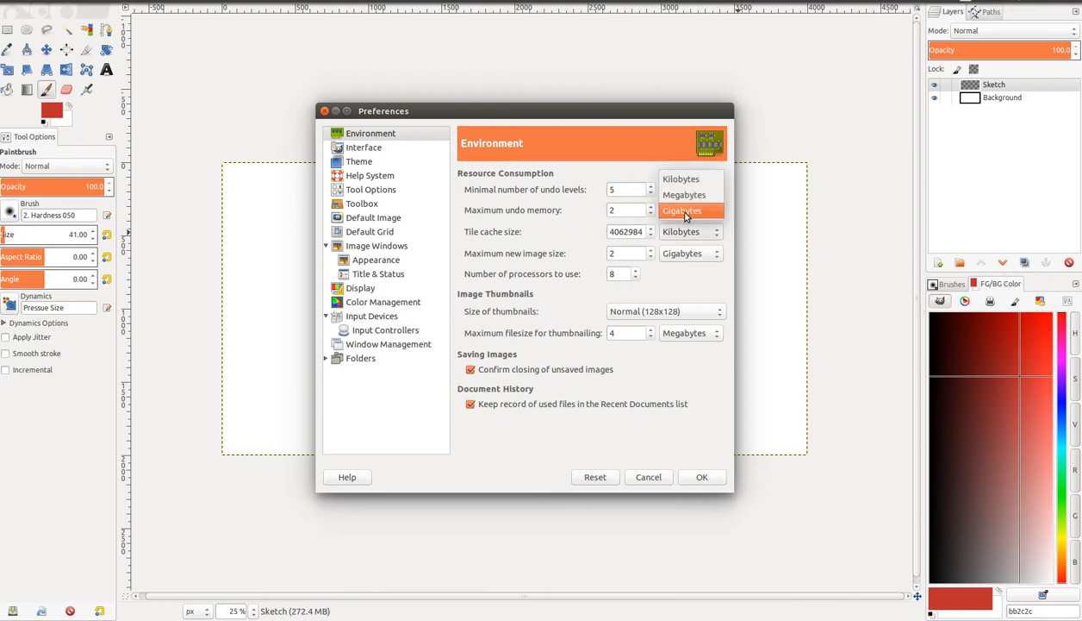
left_click(688, 198)
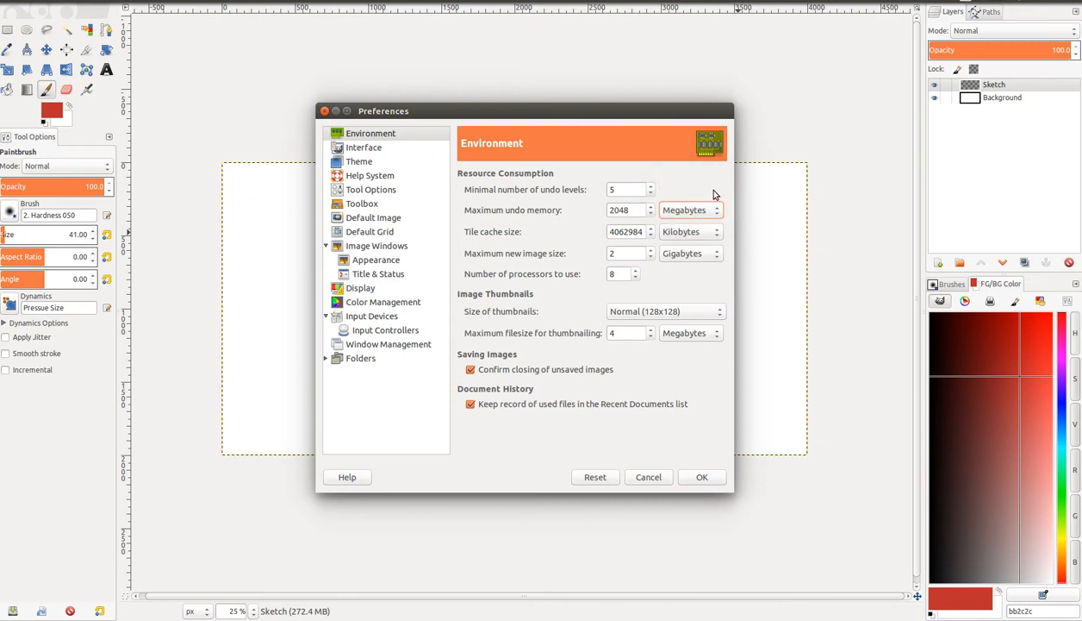
left_click(677, 213)
left_click(677, 213)
left_click(677, 212)
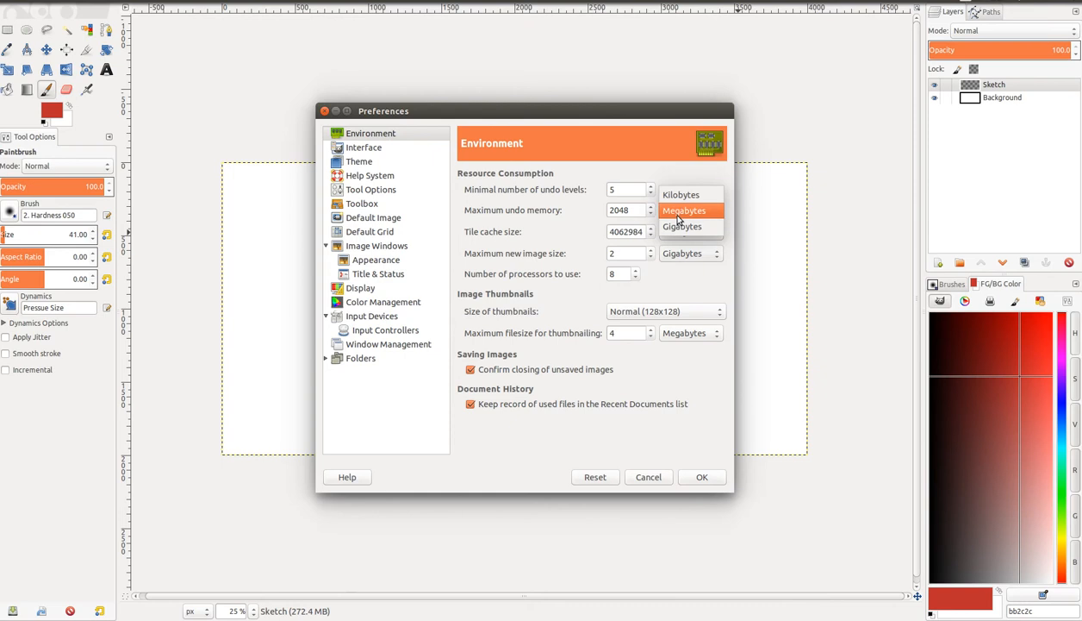
left_click(677, 213)
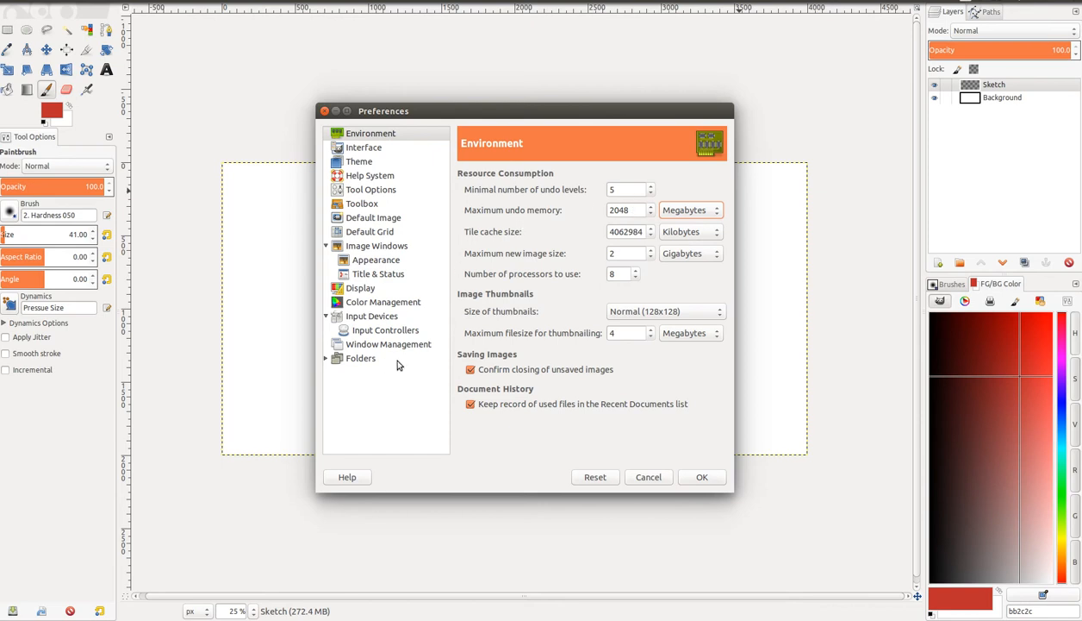
left_click(649, 485)
Step: Paint a group of diagonal and zigzag red test strokes around the middle of the Sketch layer
left_click_drag(552, 217, 469, 318)
mouse_move(560, 257)
left_mouse_down()
mouse_move(531, 287)
mouse_move(523, 333)
mouse_move(635, 377)
left_mouse_up()
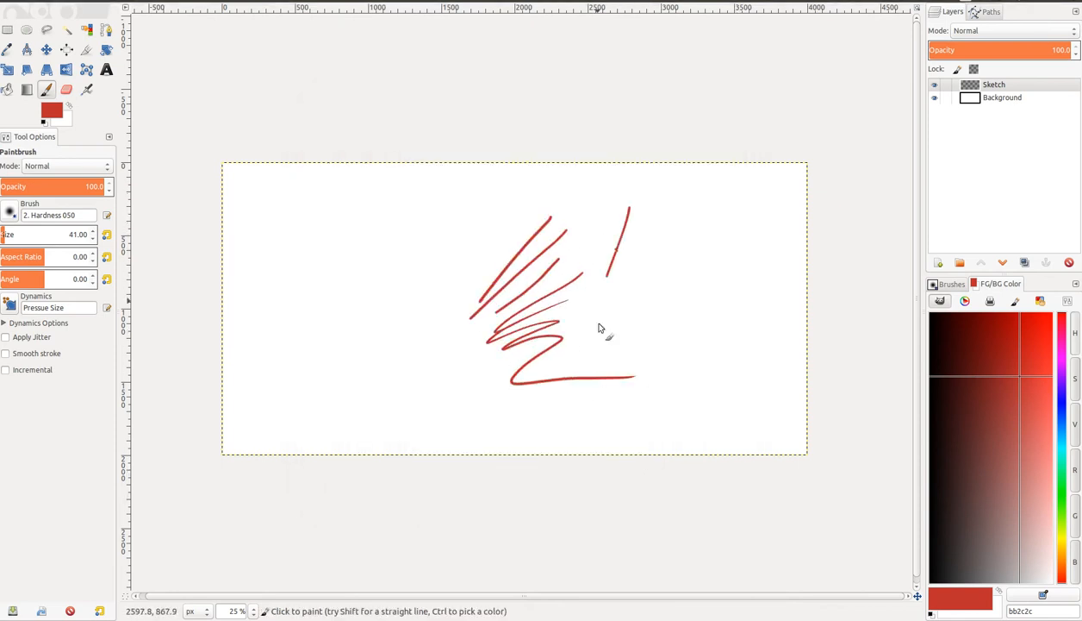
left_click_drag(629, 207, 603, 317)
left_click_drag(641, 250, 659, 321)
Step: Undo all the diagonal and zigzag test strokes on the Sketch layer
key("ctrl+z")
key("ctrl+z")
key("ctrl+z")
key("ctrl+z")
key("ctrl+z")
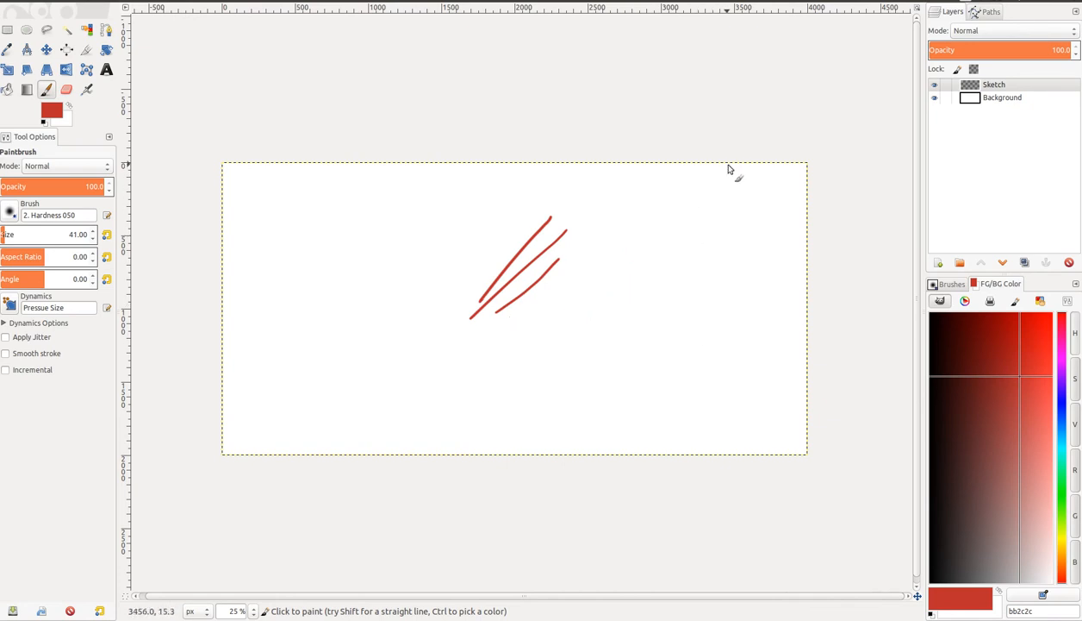
key("ctrl+z")
key("ctrl+z")
Step: Paint another set of loose, wavy red test strokes across the Sketch layer
left_click_drag(485, 234, 449, 355)
mouse_move(487, 334)
left_mouse_down()
mouse_move(529, 298)
mouse_move(675, 313)
mouse_move(450, 227)
mouse_move(430, 326)
mouse_move(452, 411)
mouse_move(588, 416)
left_mouse_up()
left_click_drag(581, 357, 655, 387)
left_click_drag(547, 390, 606, 438)
Step: Undo the wavy red test strokes to empty the Sketch layer again
key("ctrl+z")
key("ctrl+z")
key("ctrl+z")
key("ctrl+z")
key("ctrl+z")
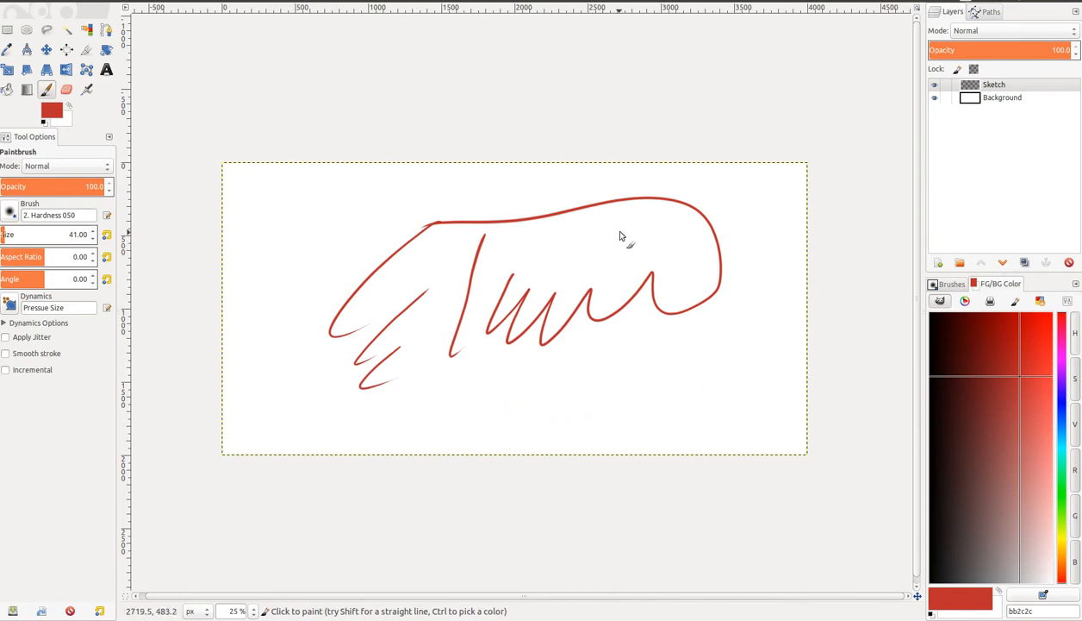
key("ctrl+z")
key("ctrl+z")
key("ctrl+z")
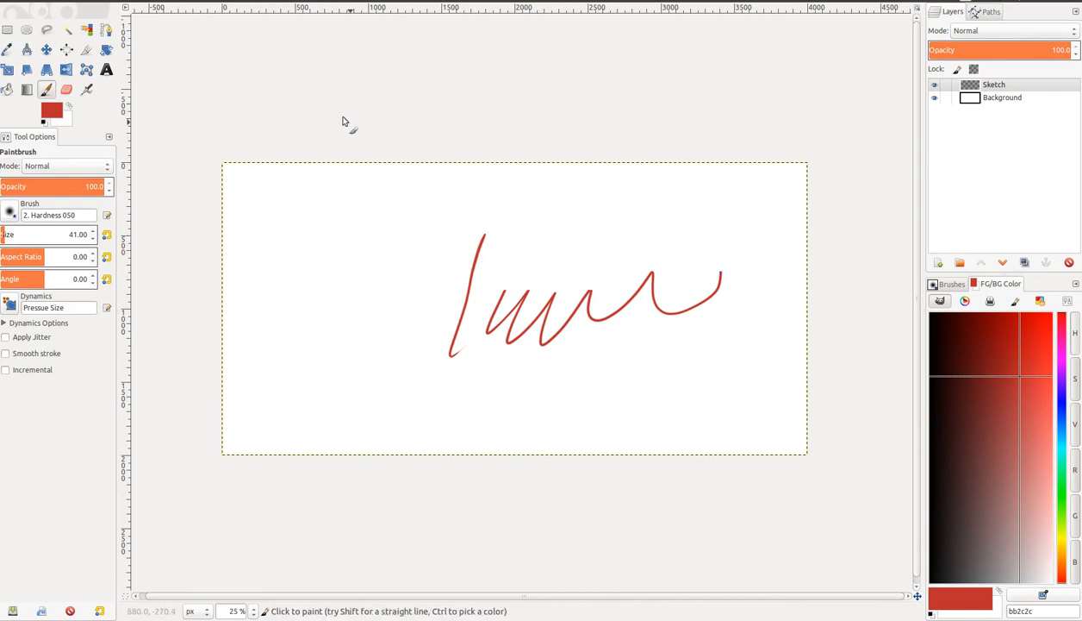
Step: Reopen the Preferences and examine the value and unit options of the maximum undo memory
left_click(27, 3)
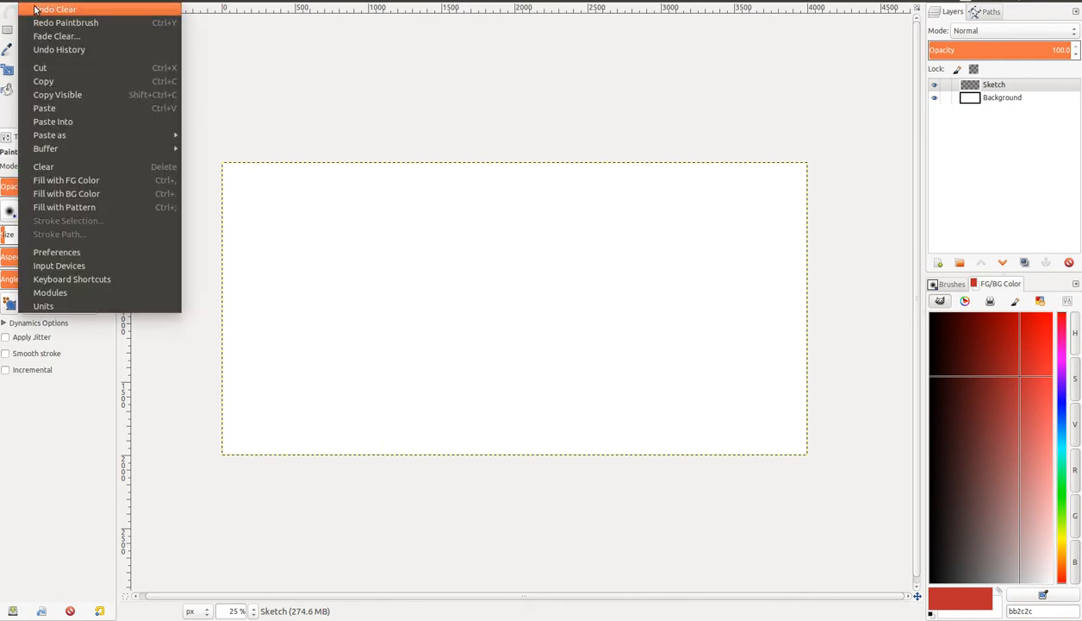
left_click(119, 256)
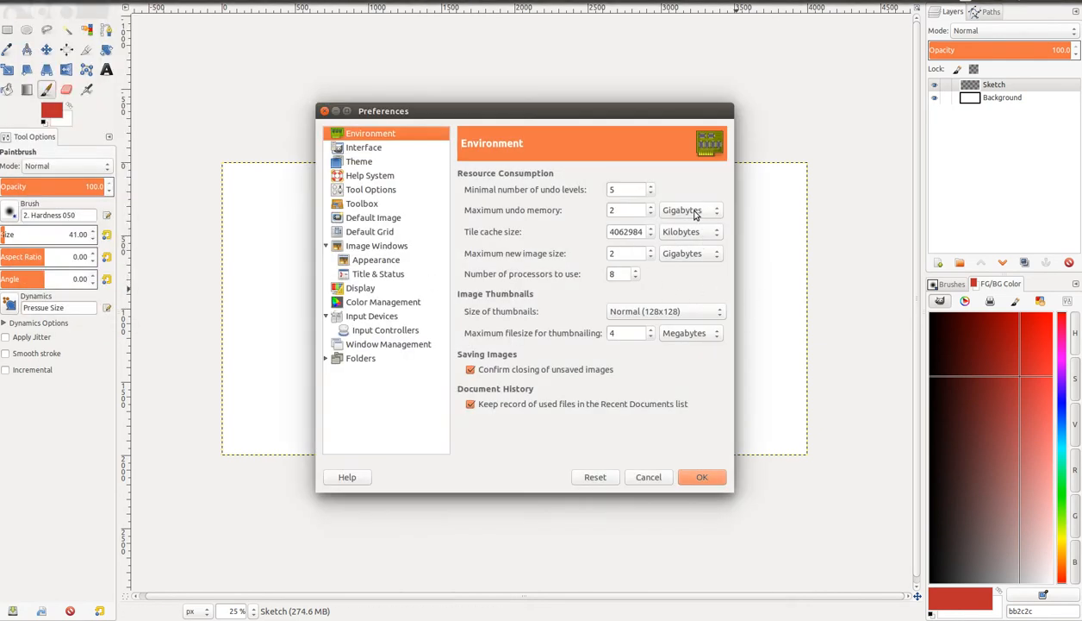
left_click(676, 216)
left_click(677, 211)
left_click(676, 213)
left_click(669, 209)
left_click(627, 209)
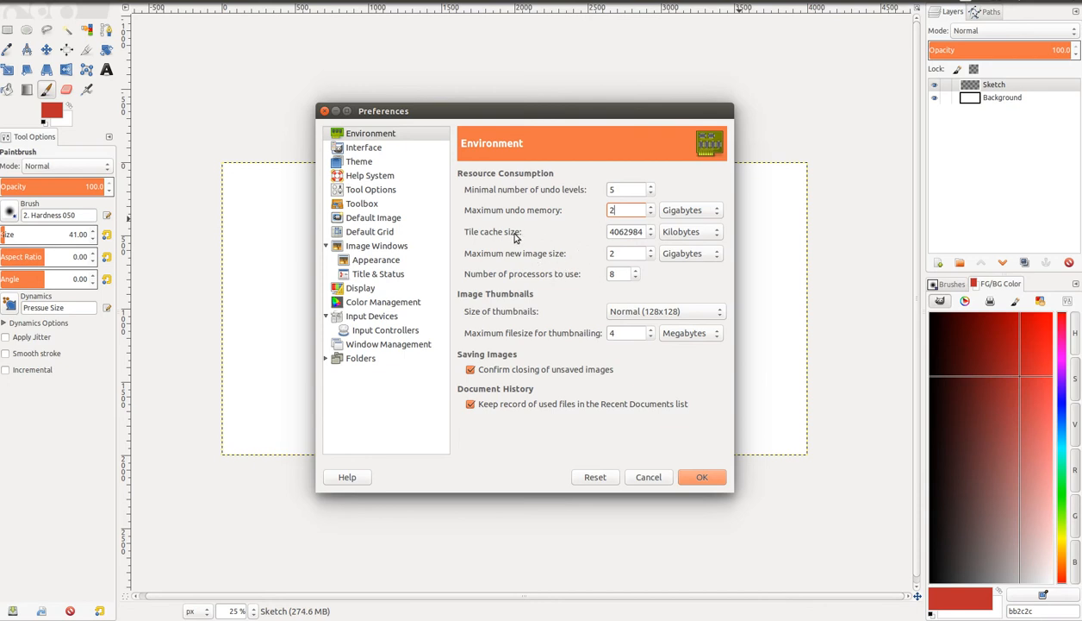
Step: Examine the unit options of the tile cache size
left_click(677, 235)
left_click(677, 233)
left_click(678, 234)
left_click(680, 232)
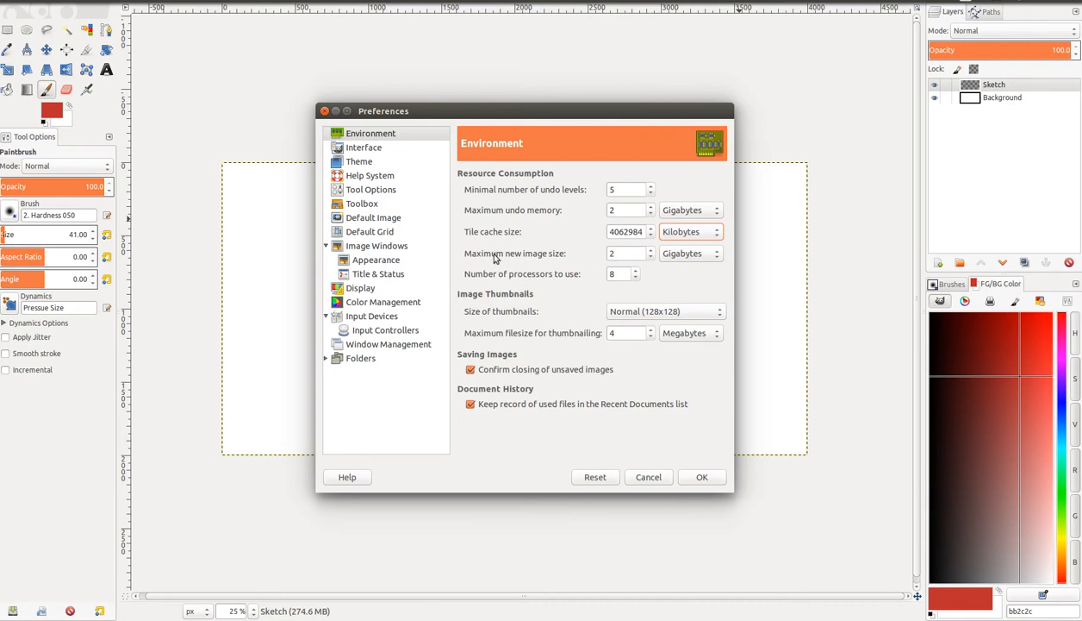
Step: Examine the value and unit options of the maximum new image size
left_click(628, 253)
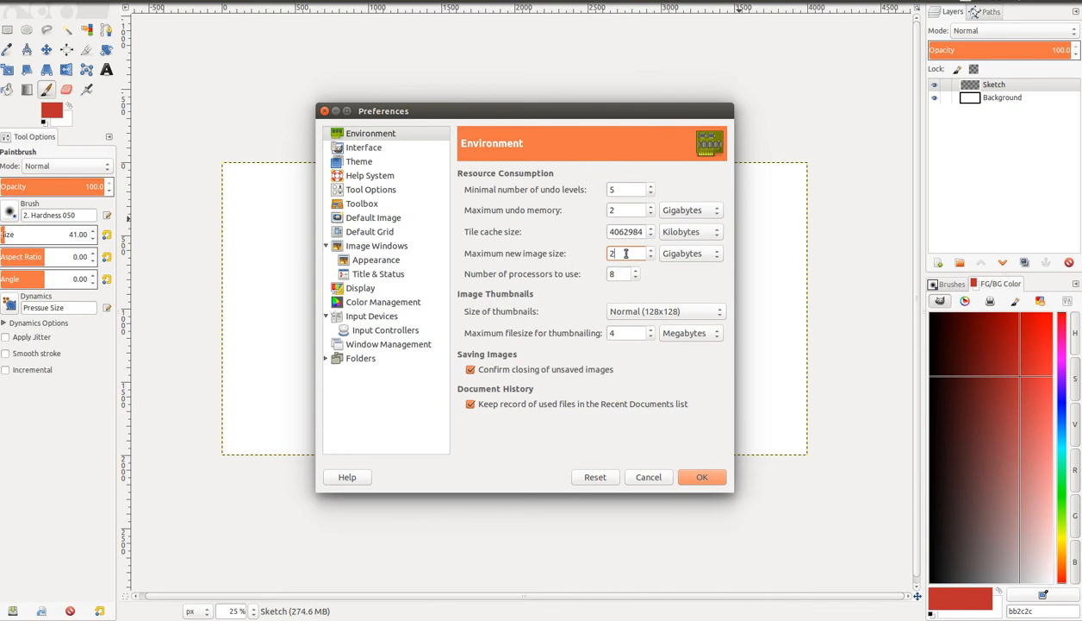
left_click_drag(509, 114, 506, 117)
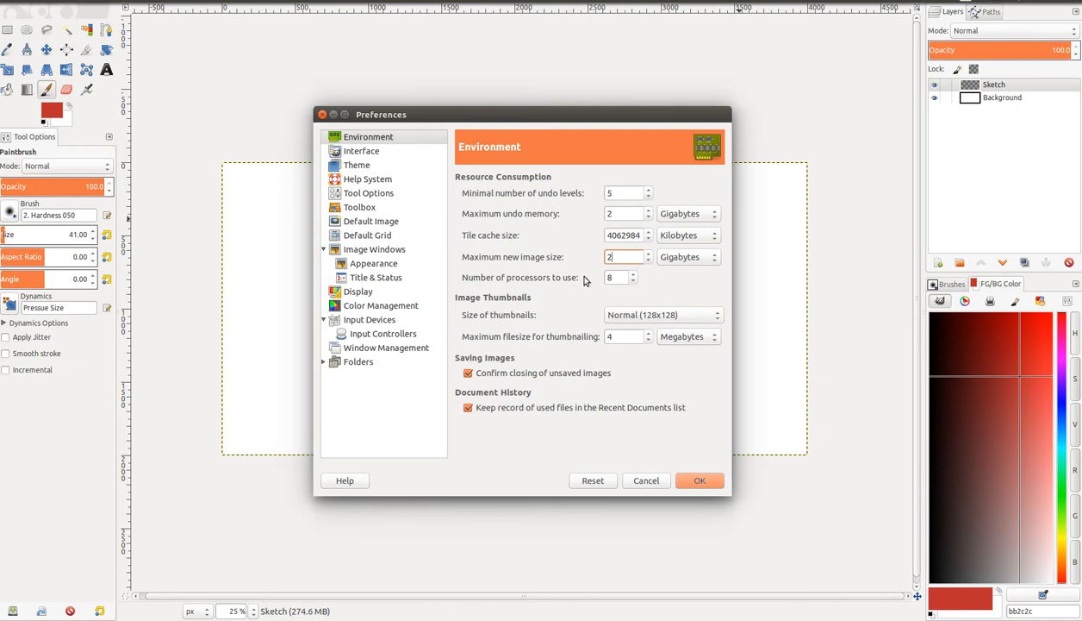
left_click(681, 258)
left_click(679, 258)
left_click(679, 259)
left_click(678, 258)
left_click(613, 255)
Step: Examine the number of processors, the thumbnail size options and the maximum filesize for thumbnailing
left_click(617, 278)
left_click(626, 319)
left_click(626, 319)
left_click(626, 319)
left_click(626, 321)
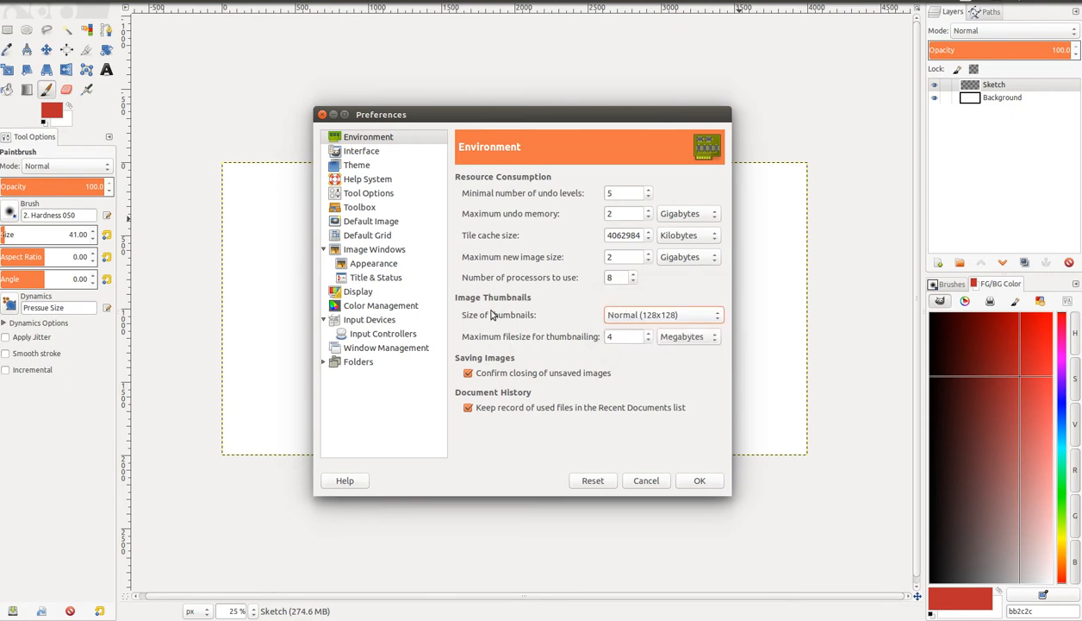
left_click(624, 338)
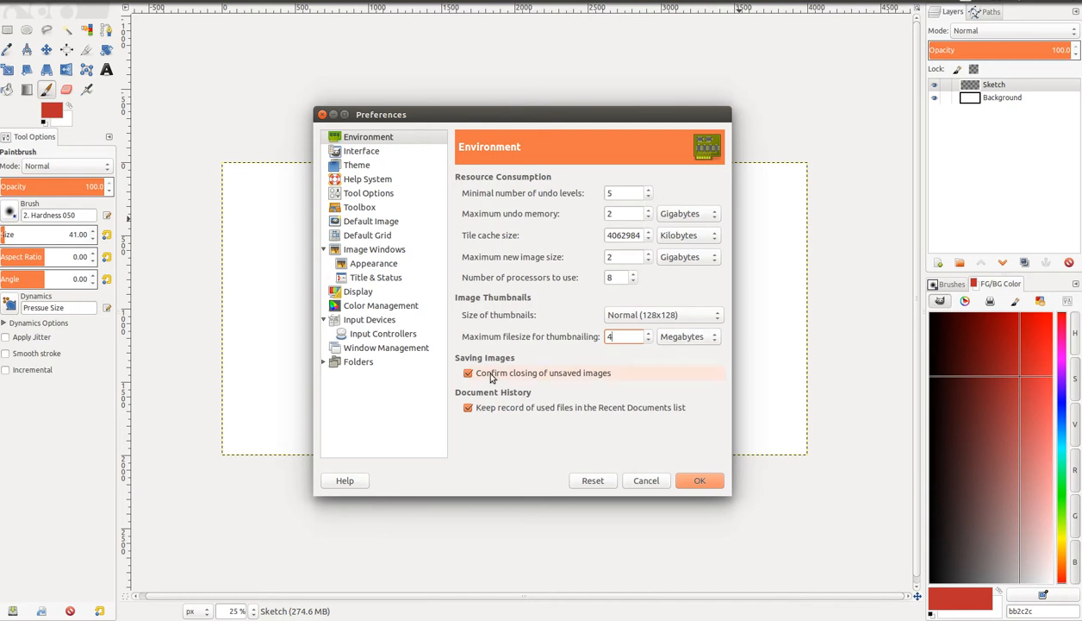
Step: Turn the confirmation for closing unsaved images off and back on, and close the Preferences without saving
left_click(503, 376)
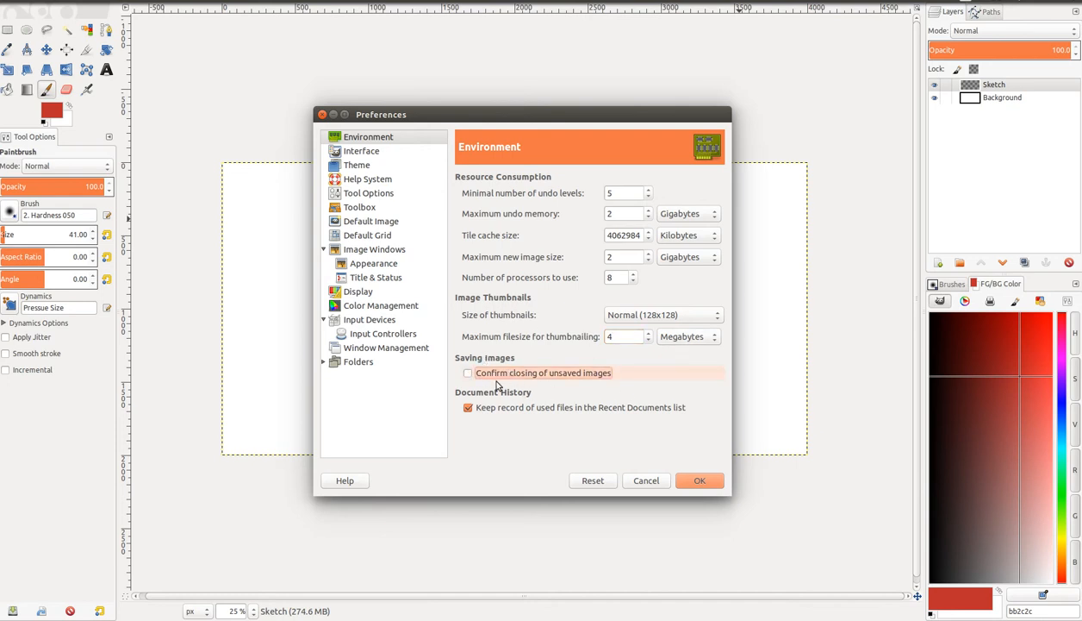
left_click(502, 375)
left_click(653, 485)
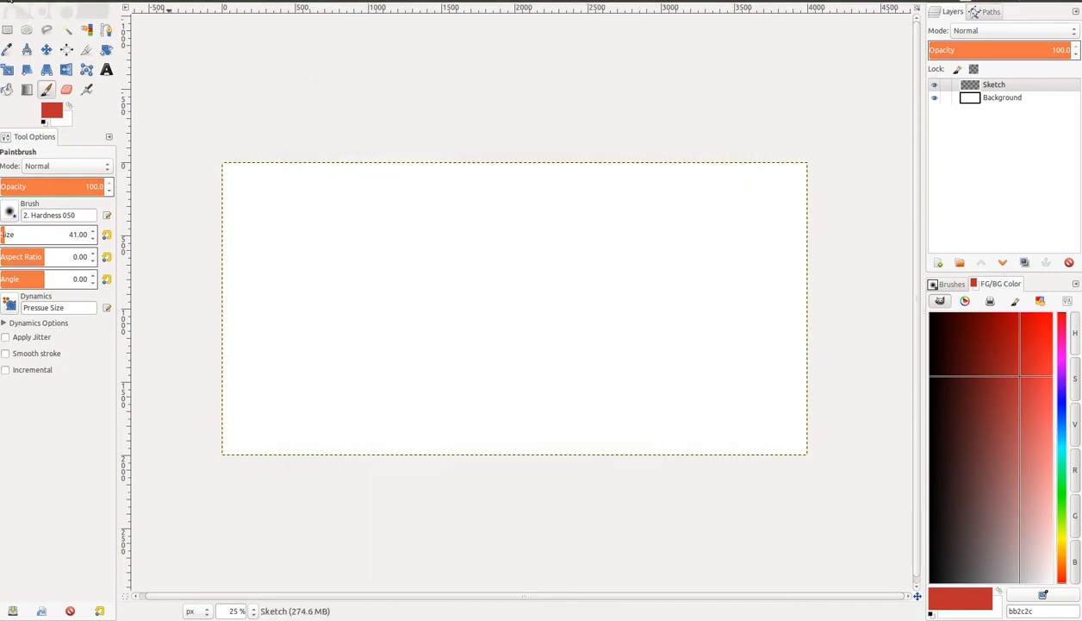
Step: Check the list of recently opened documents and reopen the Preferences on the Environment page
left_click(7, 2)
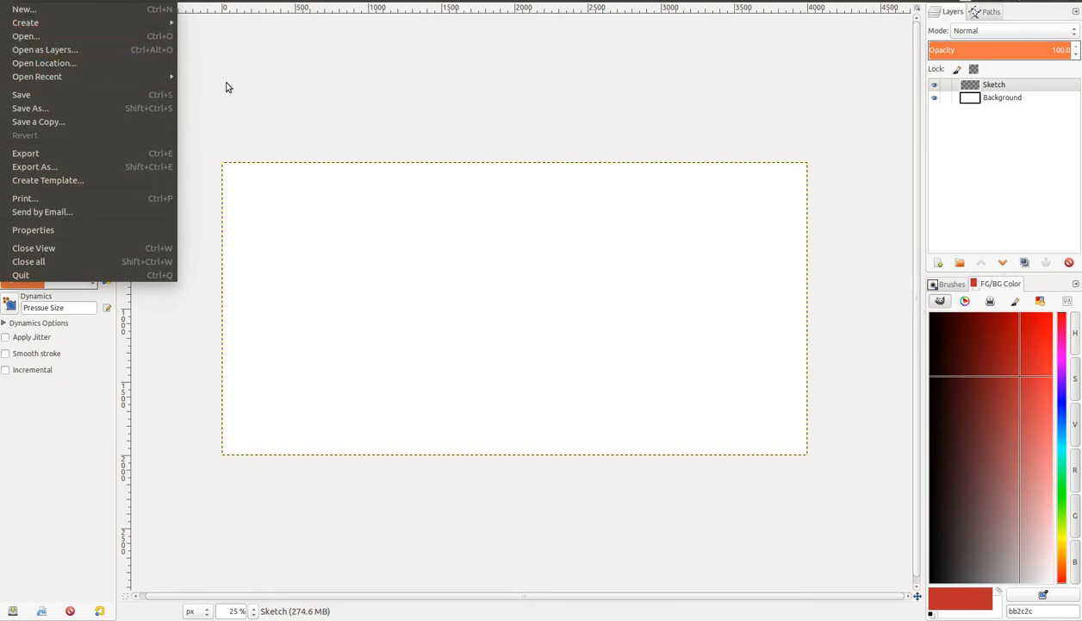
mouse_move(150, 75)
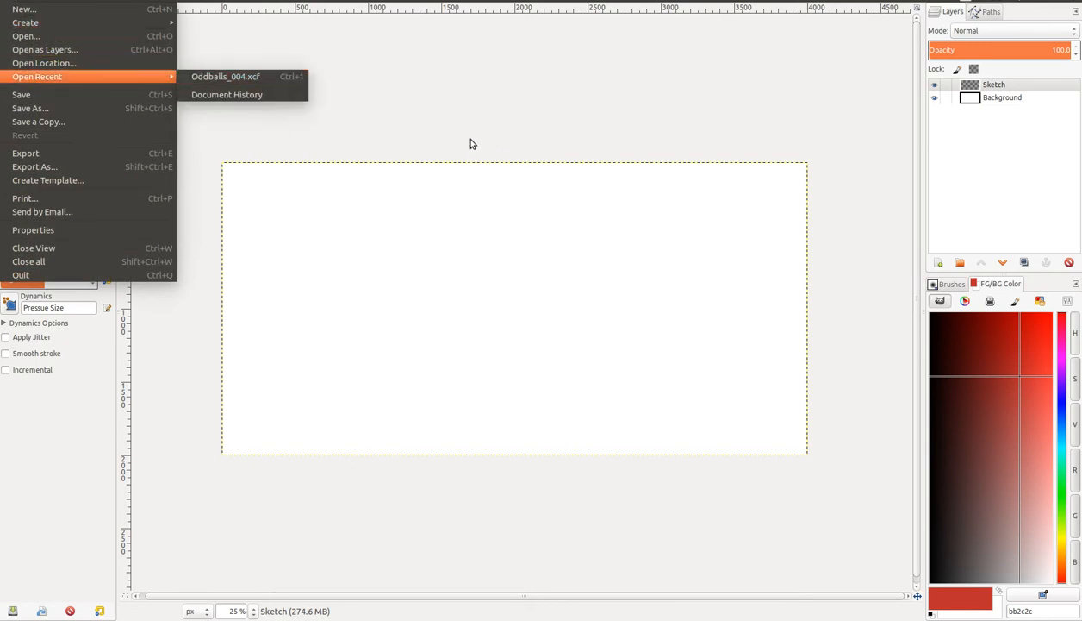
mouse_move(33, 2)
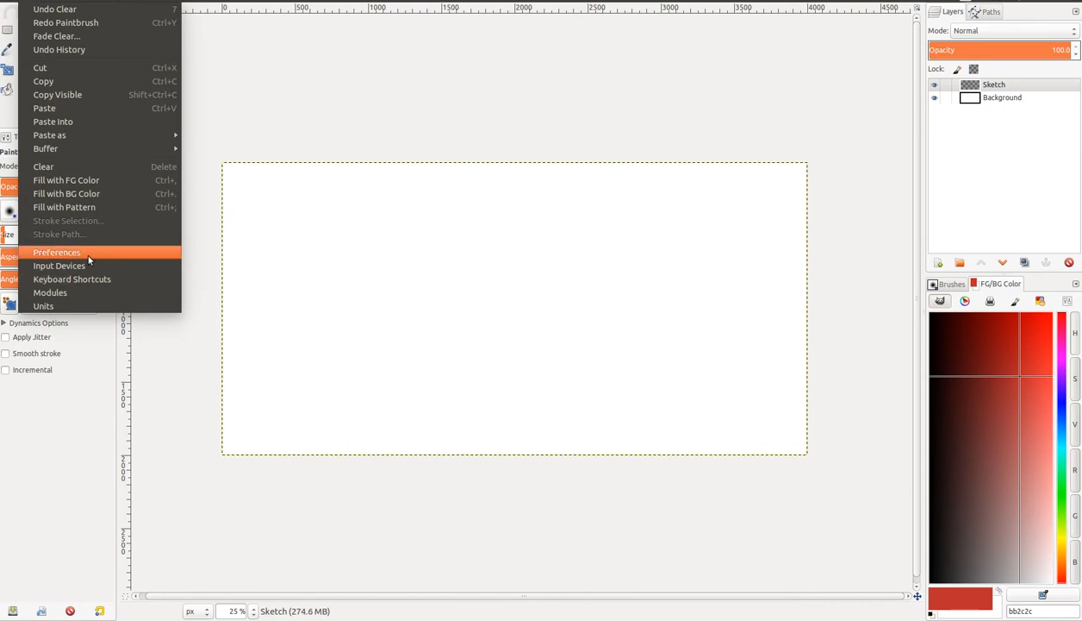
left_click(87, 249)
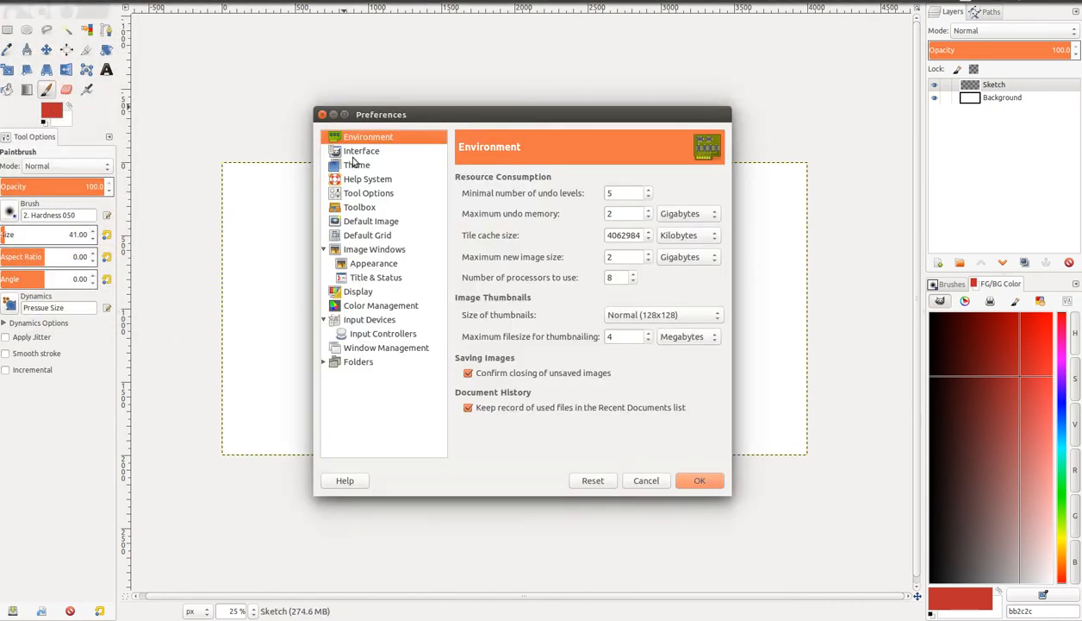
Step: Turn the saving of keyboard shortcuts on exit off and back on in the Interface preferences
left_click(361, 153)
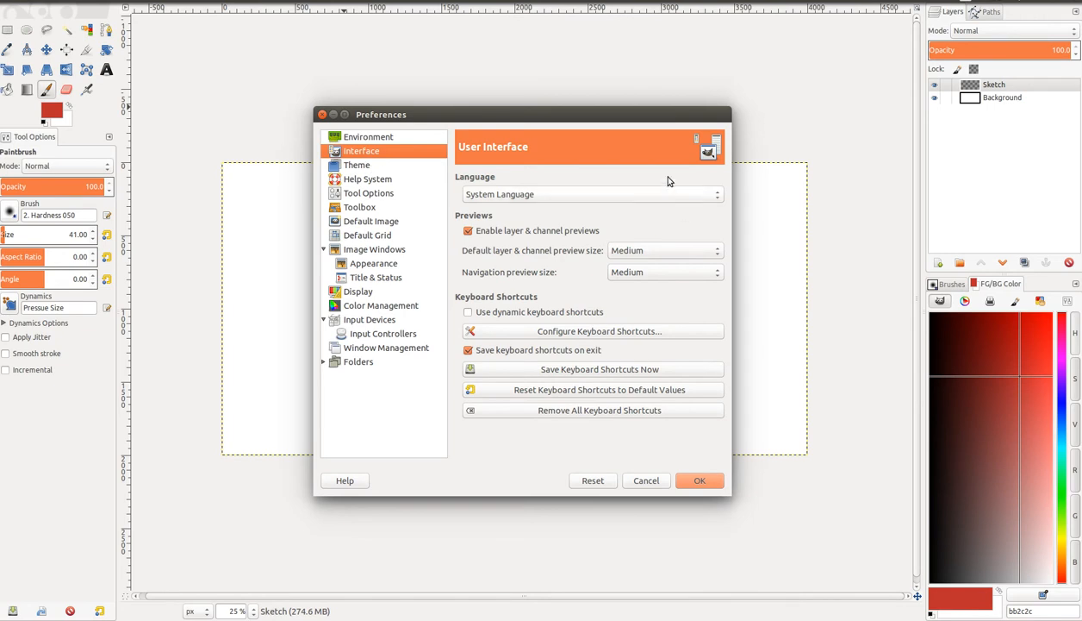
left_click(522, 351)
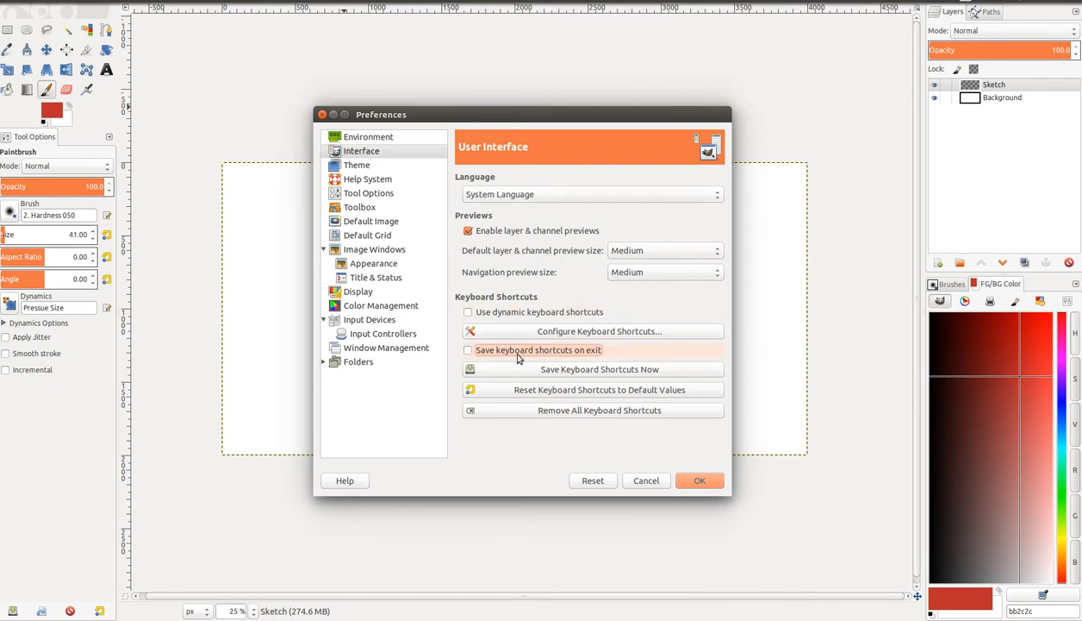
left_click(517, 351)
Step: Search the keyboard shortcut configuration for "undo", then close it and keep the saving of shortcuts on exit enabled
left_click(544, 335)
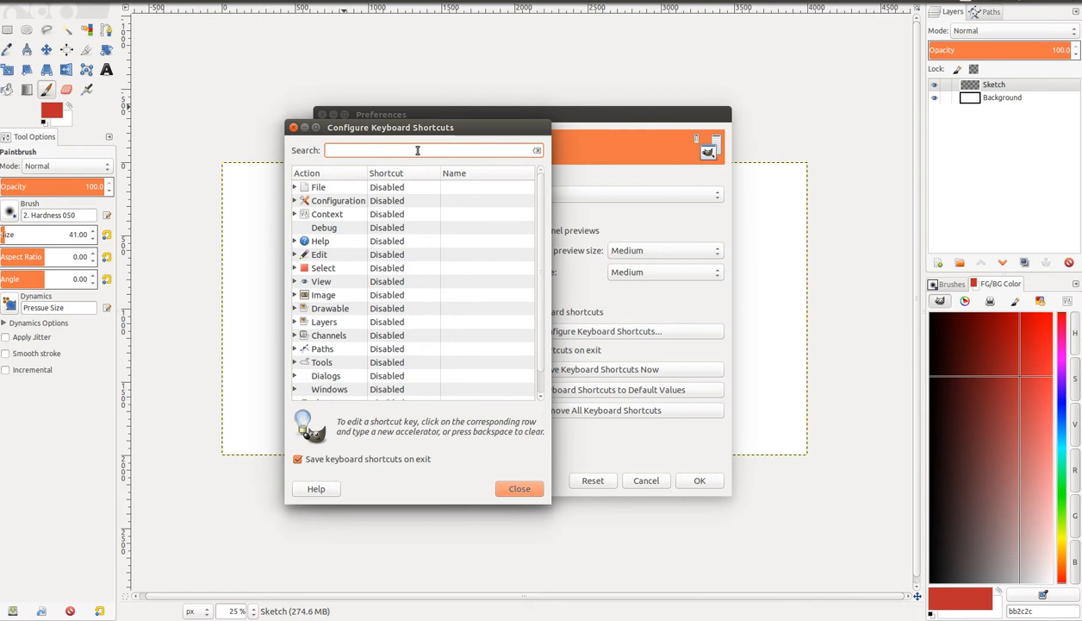
type("un")
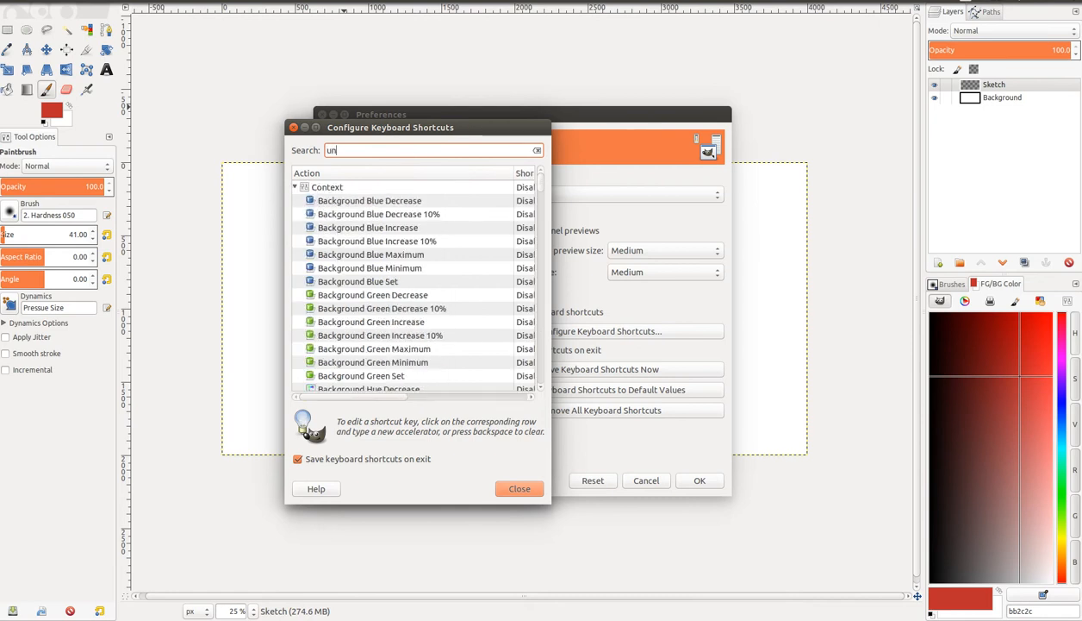
type("do")
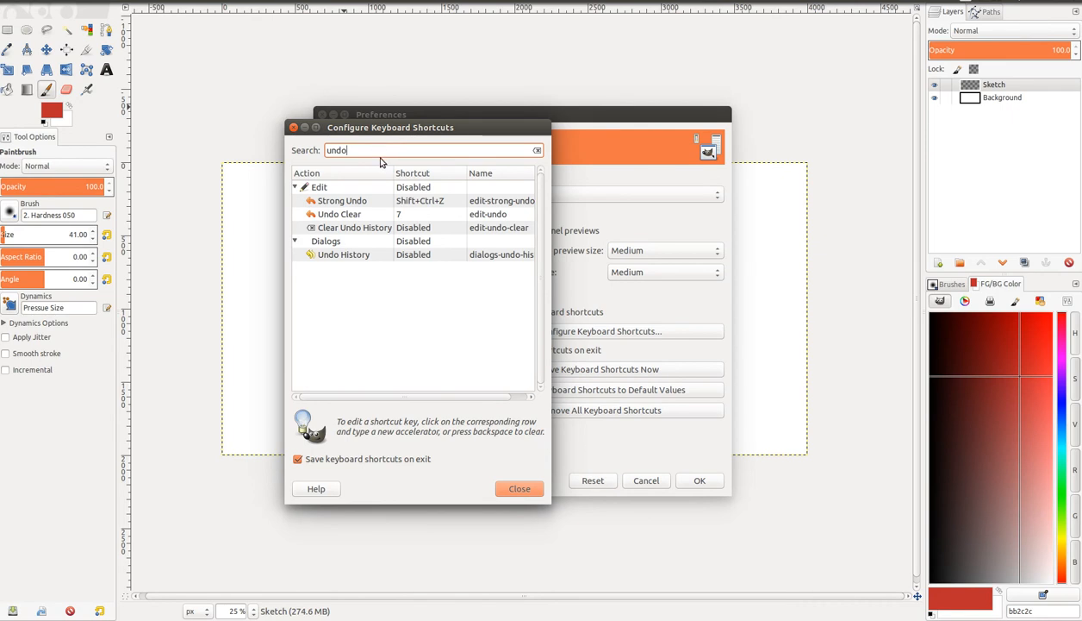
left_click(506, 486)
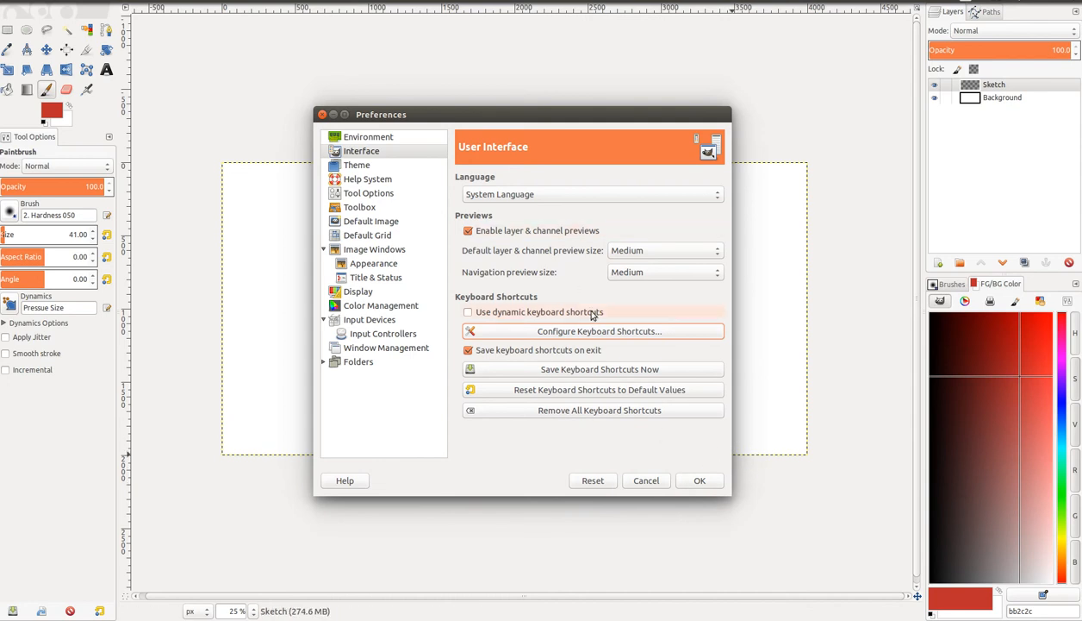
left_click(509, 354)
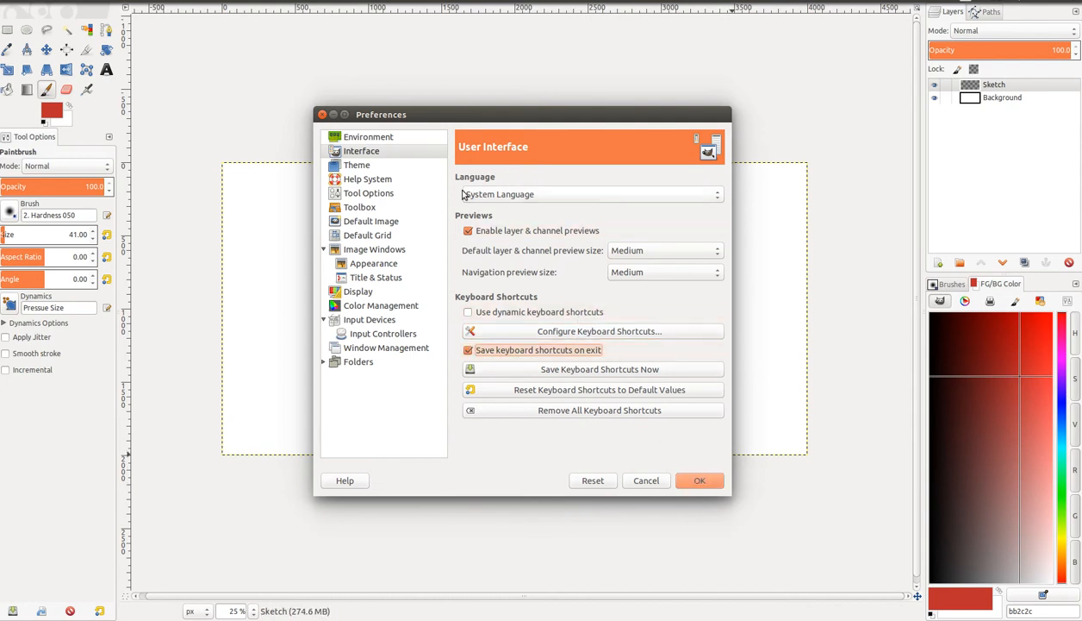
Step: Turn the saving of tool options on exit off and back on, and close the Preferences without saving
left_click(356, 195)
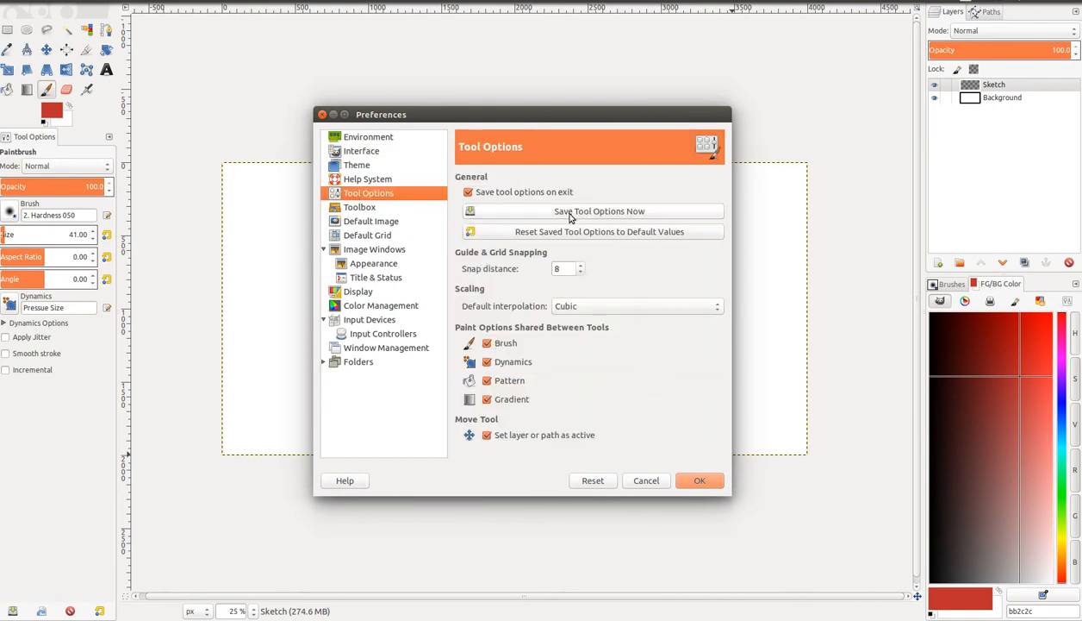
left_click(491, 195)
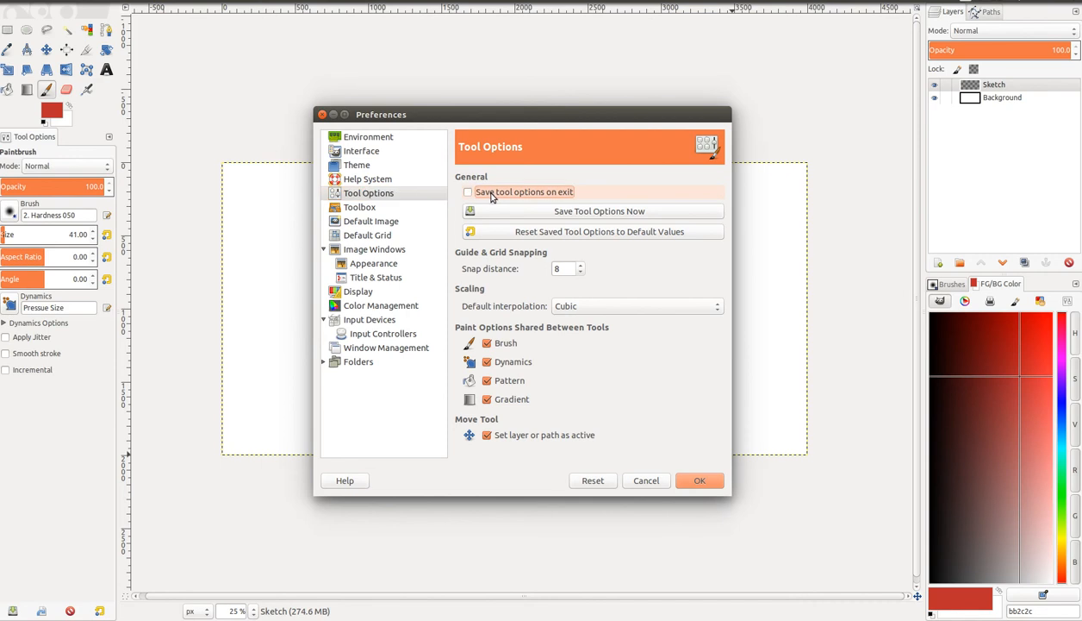
left_click(491, 195)
left_click(645, 481)
Step: Paint a curved black stroke mid-canvas on the Sketch layer and red (cc2b2b) curved and zigzag strokes beside it
key("d")
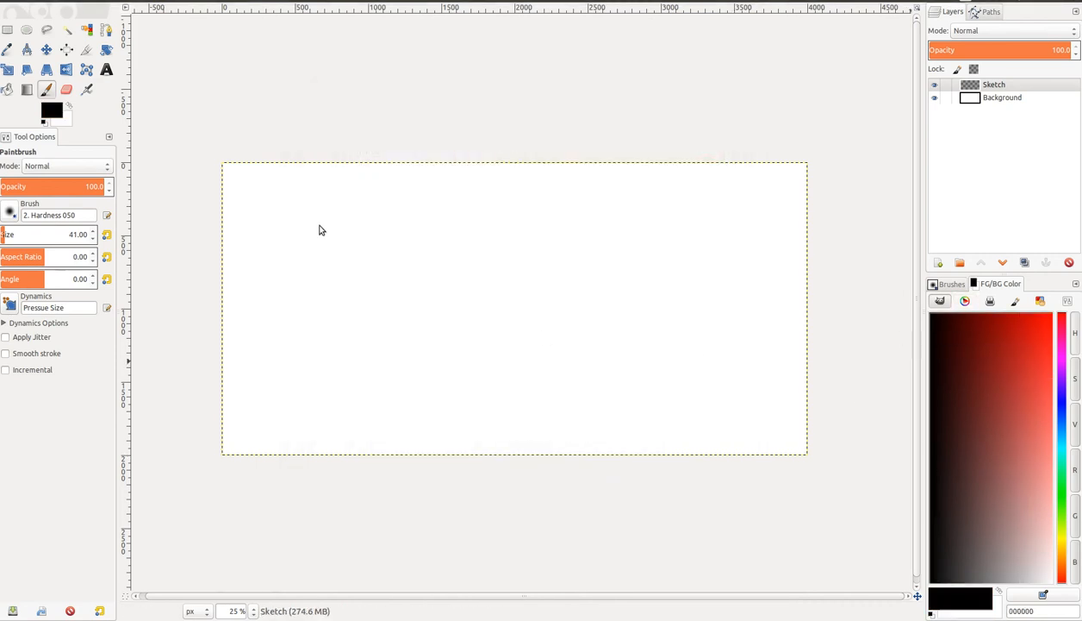
mouse_move(477, 256)
left_mouse_down()
mouse_move(437, 307)
mouse_move(510, 355)
left_mouse_up()
left_click(1023, 366)
left_click(1029, 368)
mouse_move(559, 208)
left_mouse_down()
mouse_move(537, 348)
mouse_move(596, 232)
mouse_move(573, 395)
left_mouse_up()
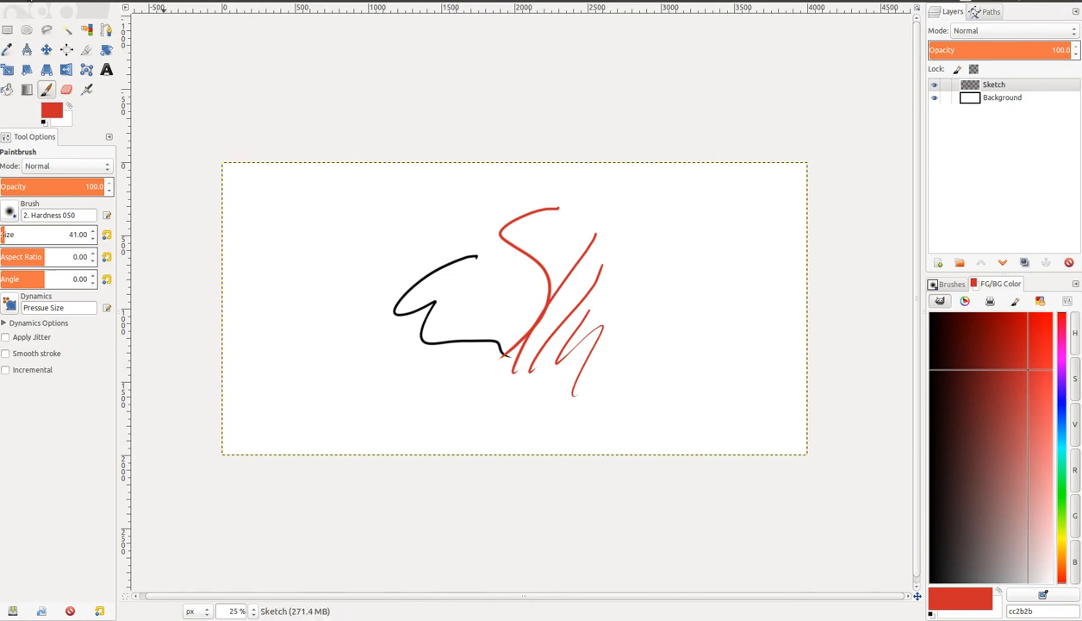
Step: Reopen the Preferences and examine the Tool Options page, including snapping, interpolation and the shared paint options
left_click(30, 2)
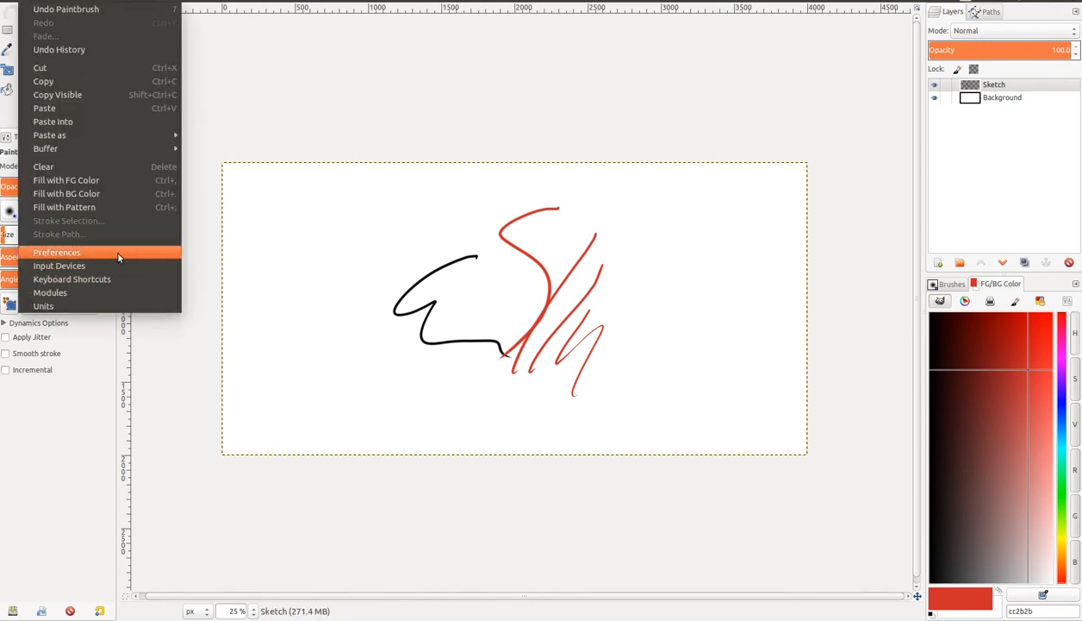
left_click(63, 255)
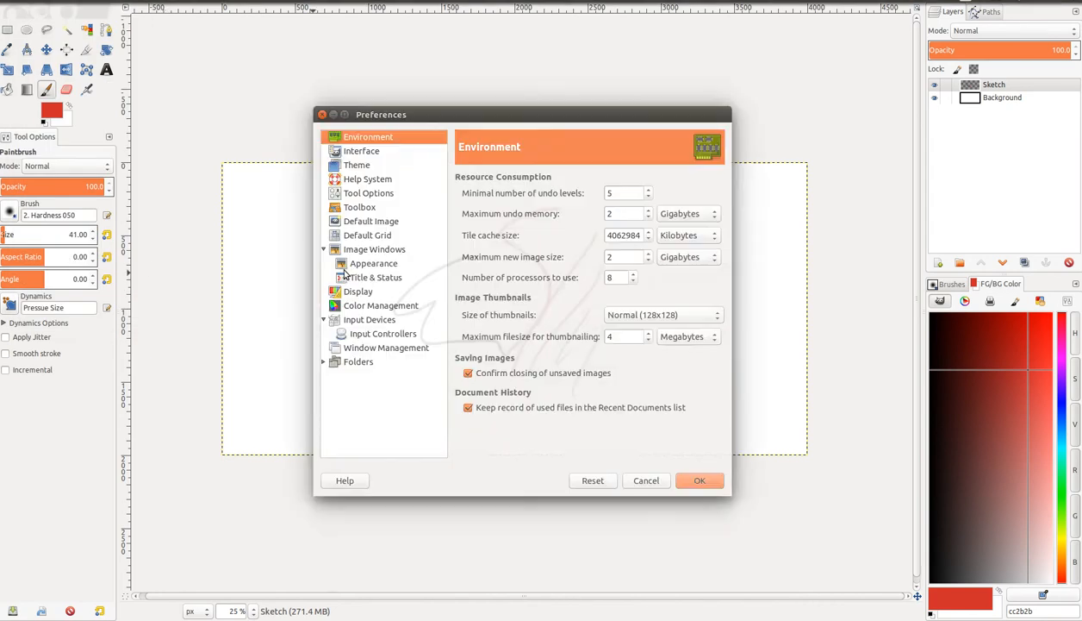
left_click(350, 195)
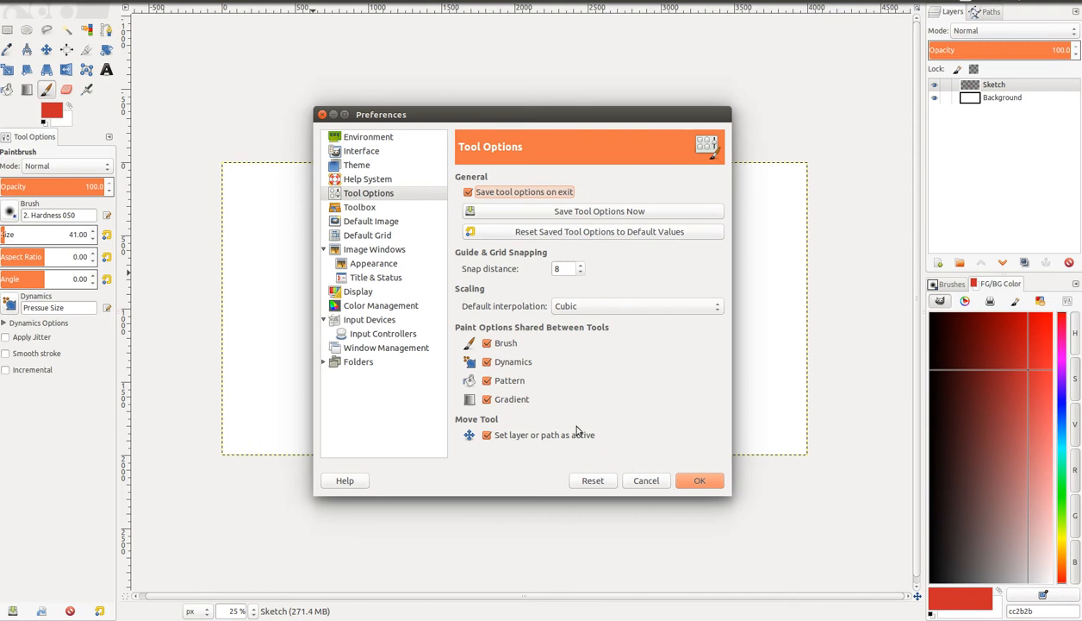
Step: Show the Ink, Clone, Heal and Perspective Clone tools in the toolbox through the Toolbox preferences
left_click(359, 210)
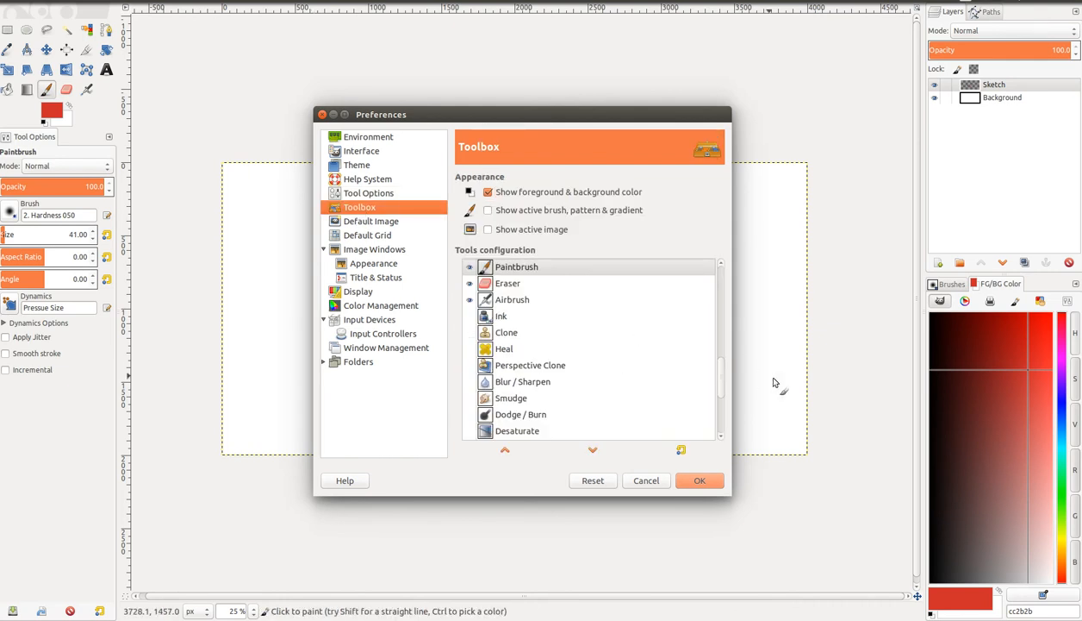
mouse_move(719, 374)
left_mouse_down()
mouse_move(719, 427)
mouse_move(718, 377)
left_mouse_up()
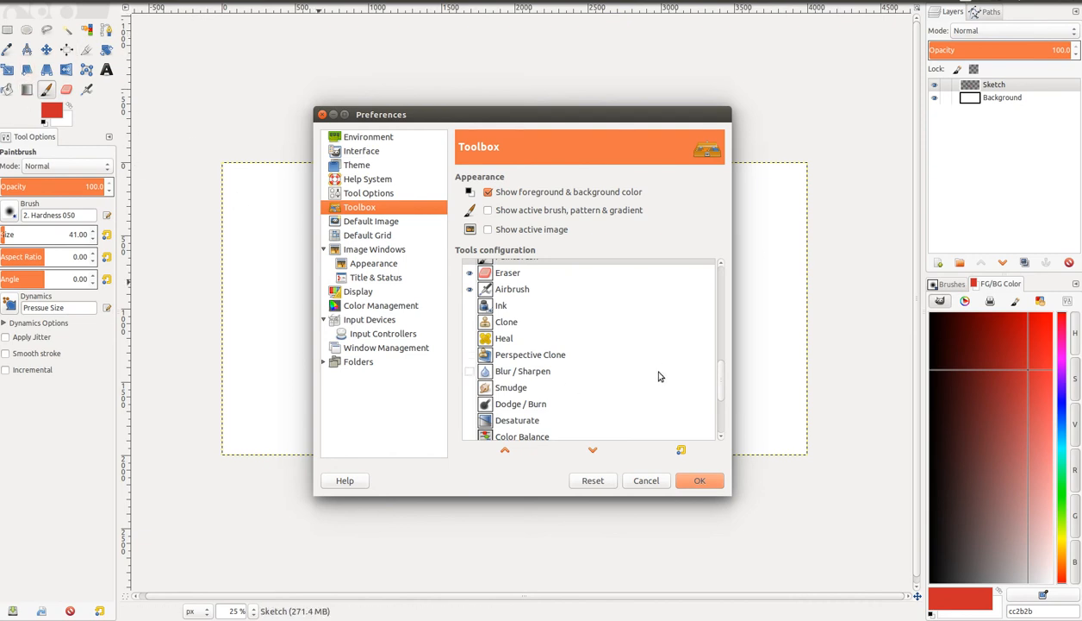
left_click(470, 321)
left_click(469, 338)
left_click(470, 354)
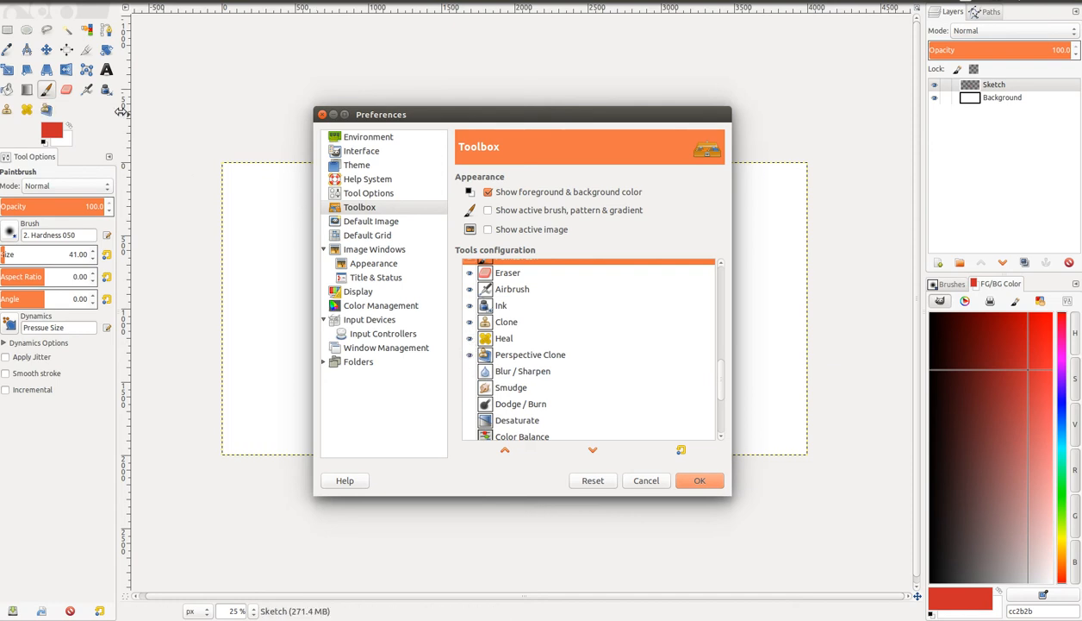
Step: Hide the Perspective Clone, Heal, Clone and Ink tools from the toolbox again and review the tool list's beginning
left_click(469, 355)
left_click(470, 338)
left_click(470, 322)
left_click(470, 305)
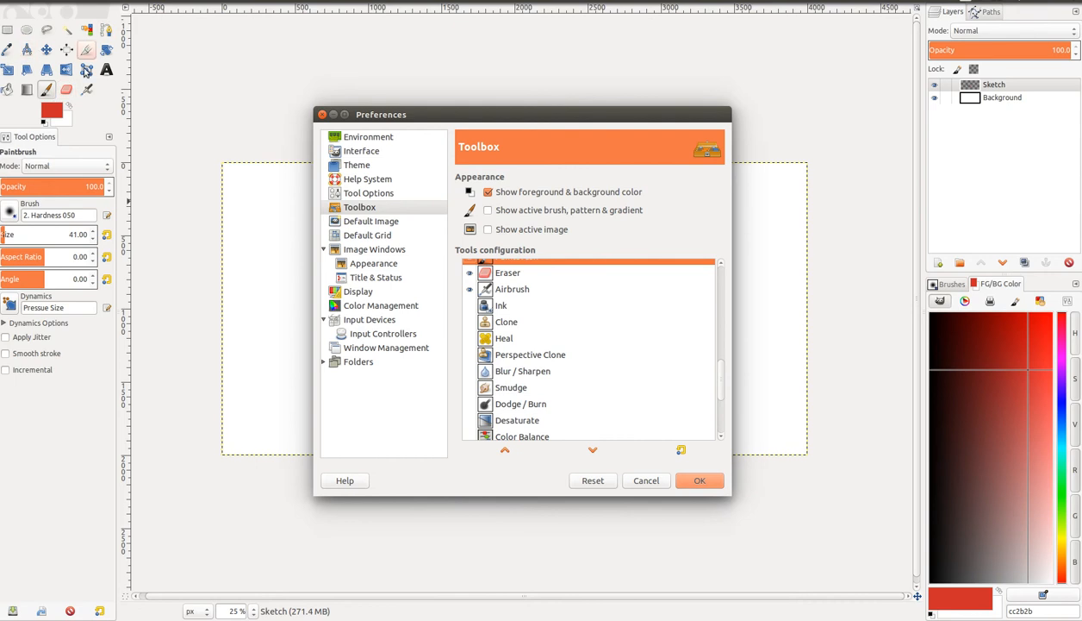
mouse_move(723, 385)
left_mouse_down()
mouse_move(724, 289)
mouse_move(724, 407)
mouse_move(709, 427)
mouse_move(717, 269)
left_mouse_up()
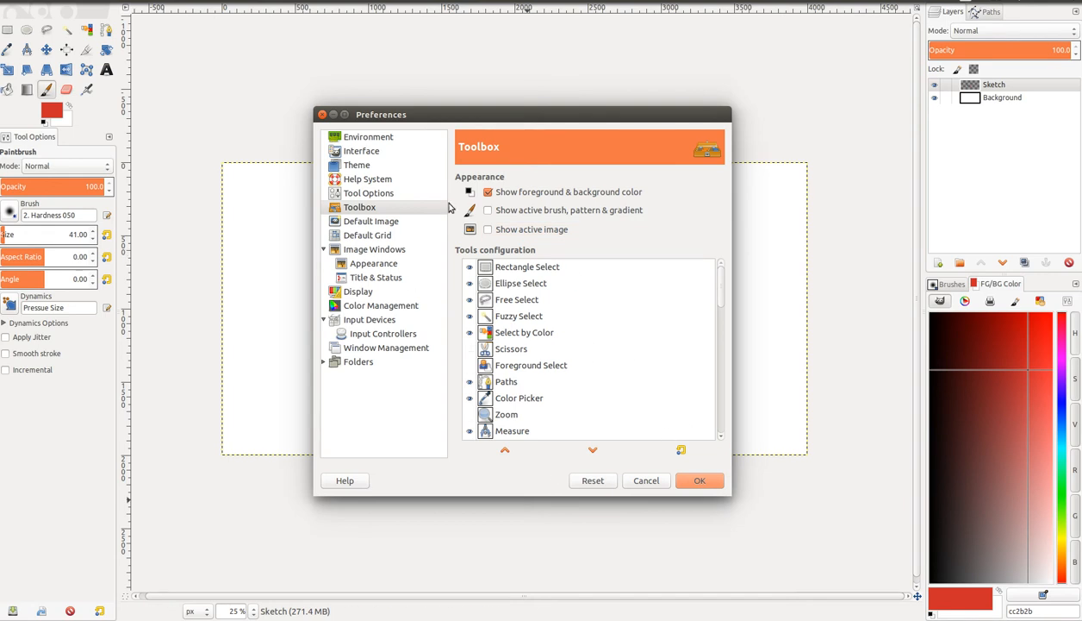
Step: Apply the 1600x1200 template to the default new image
left_click(354, 222)
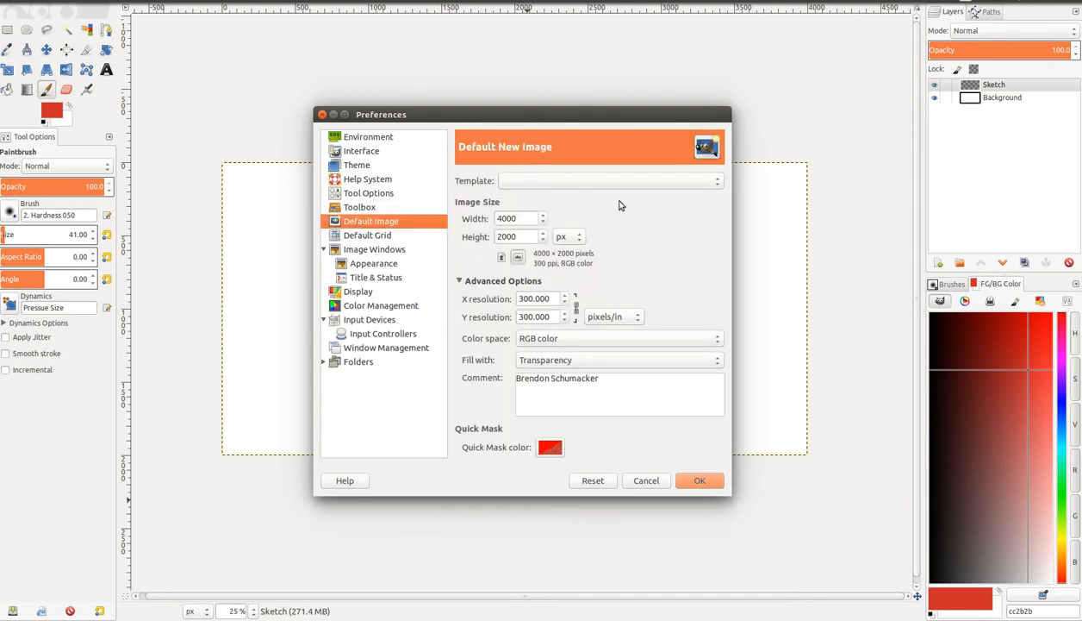
left_click(555, 181)
left_click(556, 184)
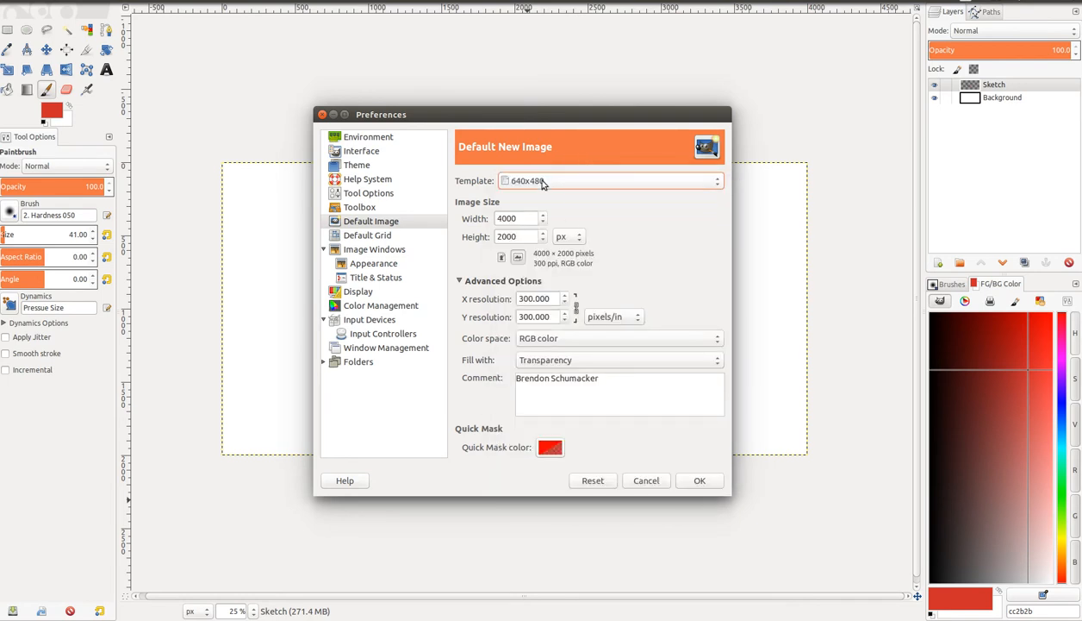
left_click(543, 183)
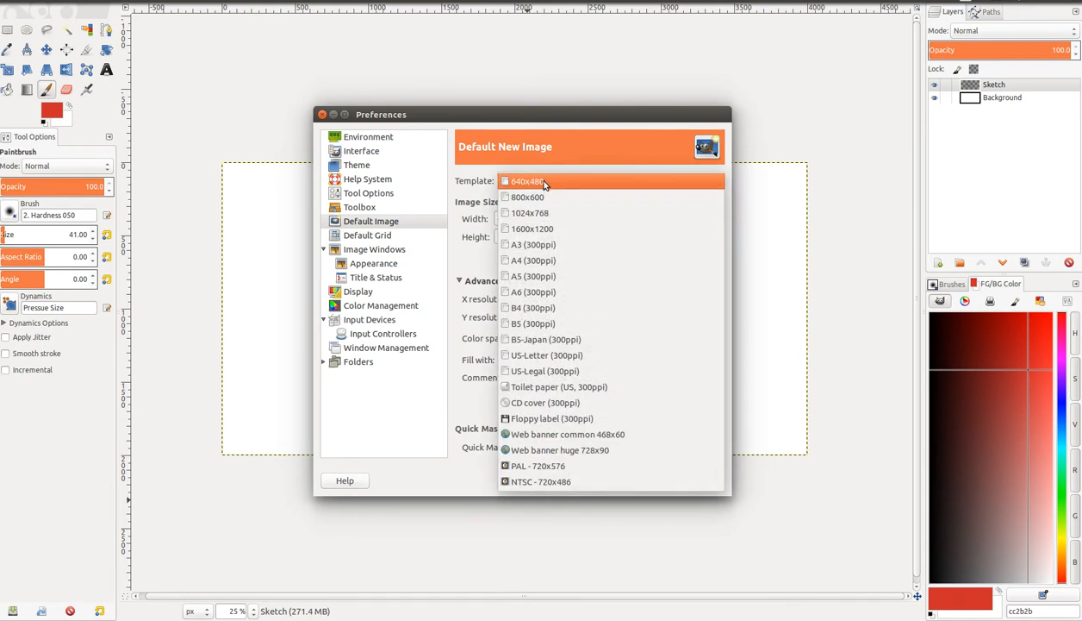
left_click(535, 230)
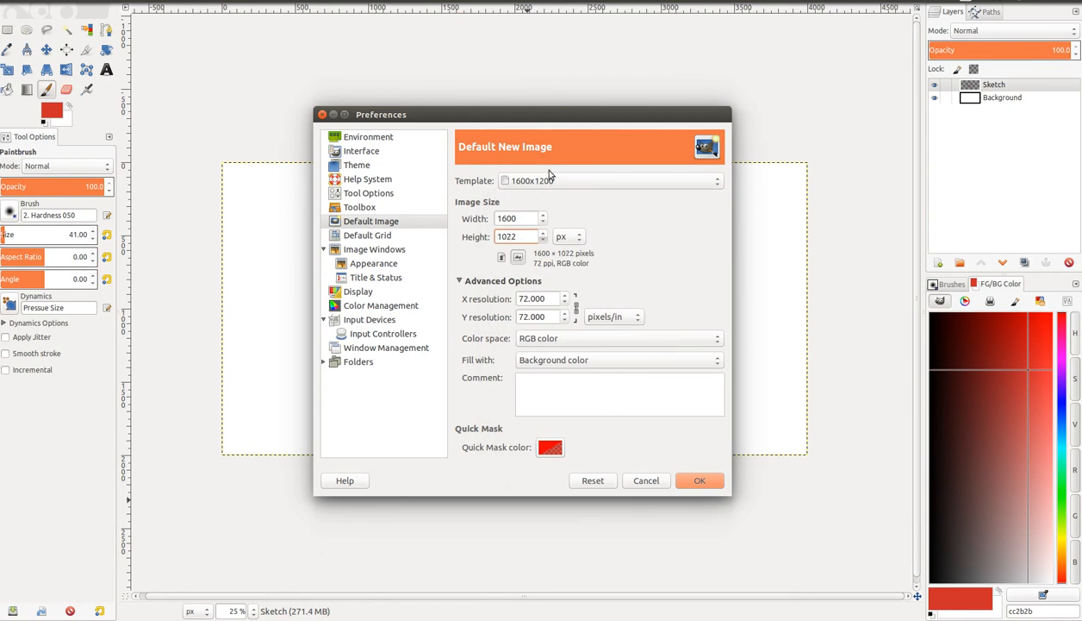
Step: Set the default new image size to 4000 by 2000 px and save the preferences
double_click(512, 218)
type("4000")
key("Tab")
type("2000")
left_click(699, 481)
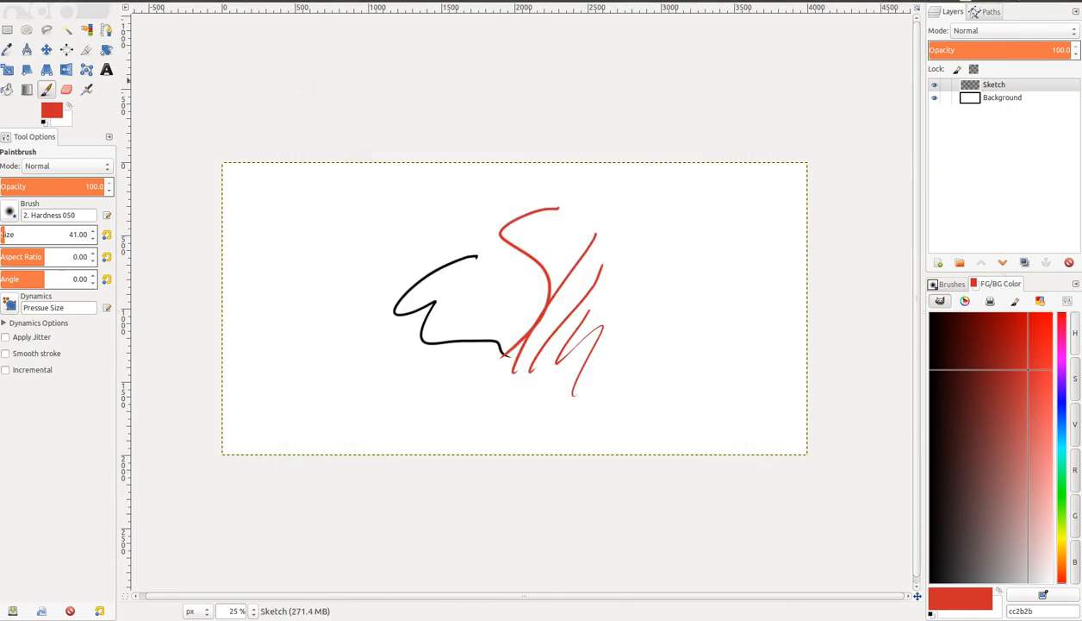
Step: Check the default size offered for a new image and cancel its creation
left_click(10, 3)
left_click(17, 11)
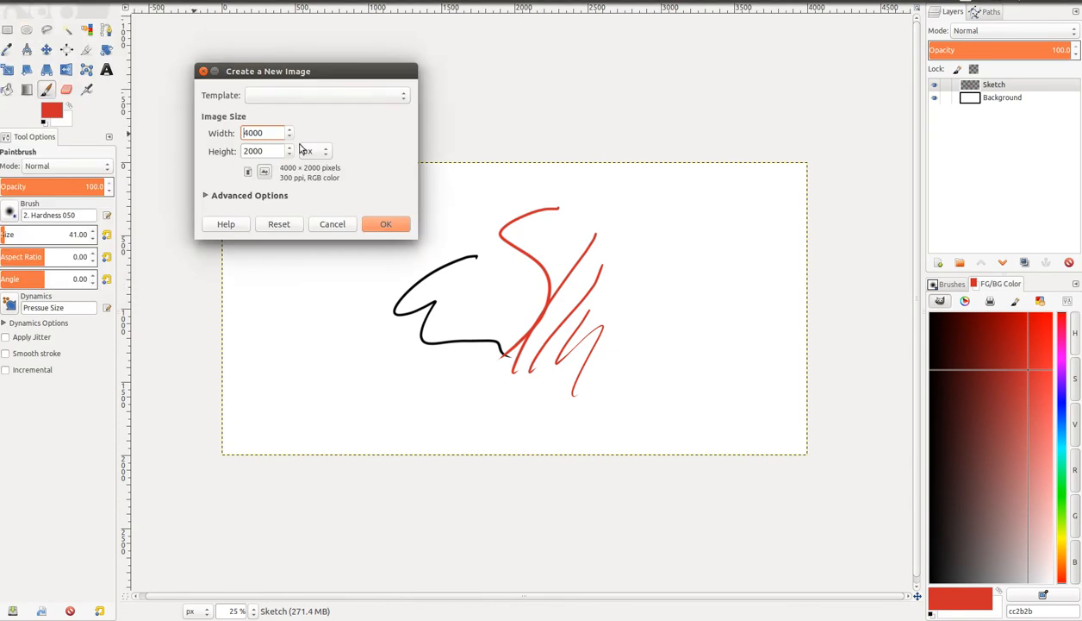
left_click(333, 225)
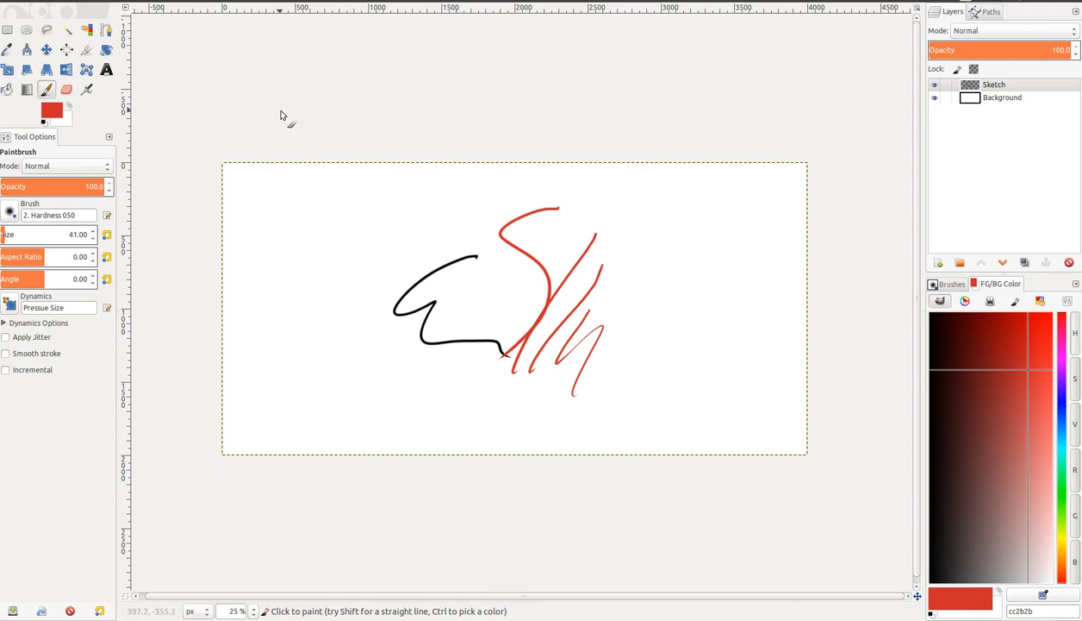
Step: Set the default new image's X and Y resolution to 300 pixels/in and enter the artist's name as its comment
left_click(28, 3)
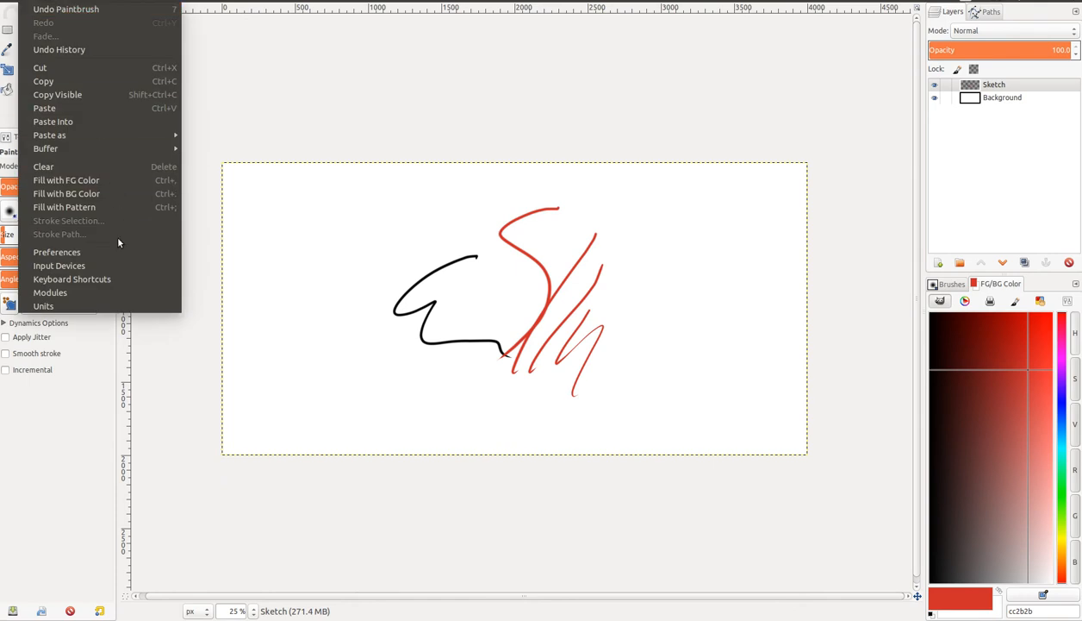
left_click(112, 255)
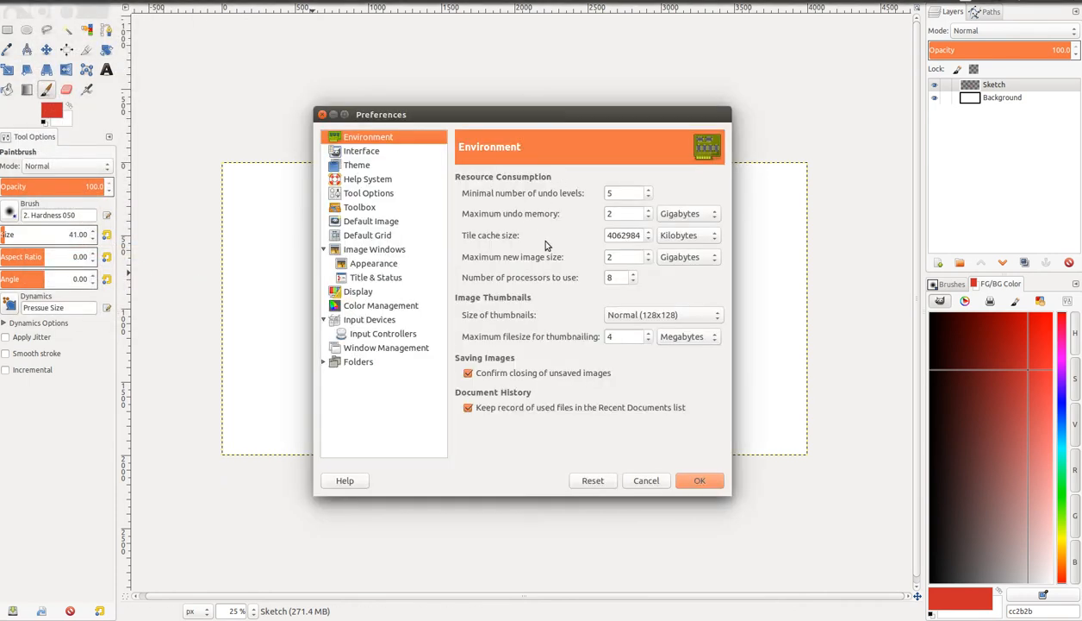
left_click(360, 224)
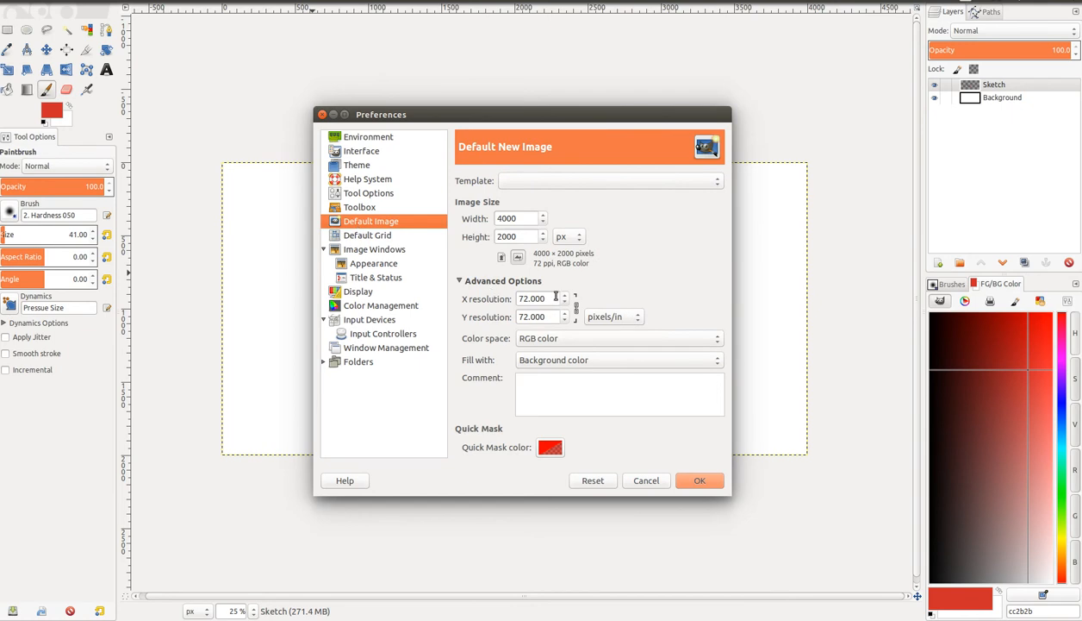
left_click_drag(561, 298, 515, 277)
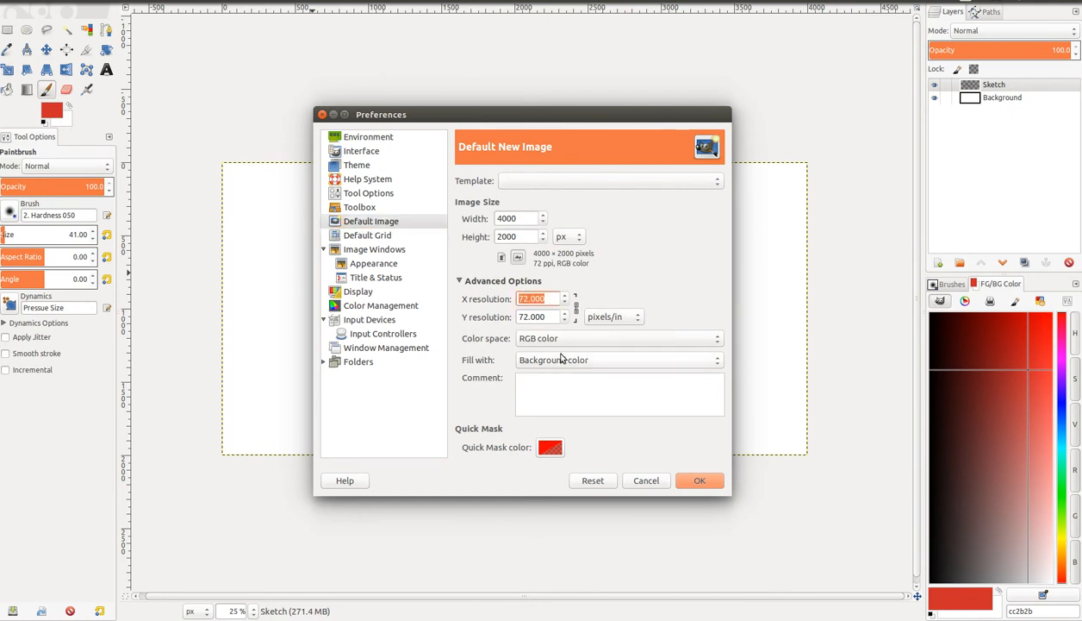
type("300")
key("Tab")
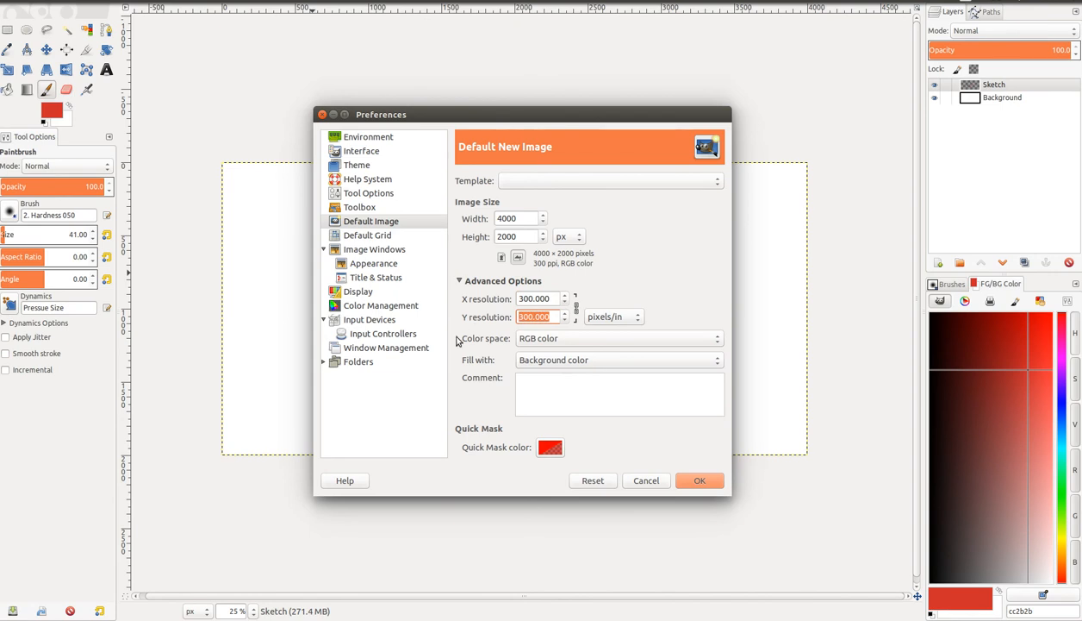
left_click(568, 399)
type("Brendon Schumacker")
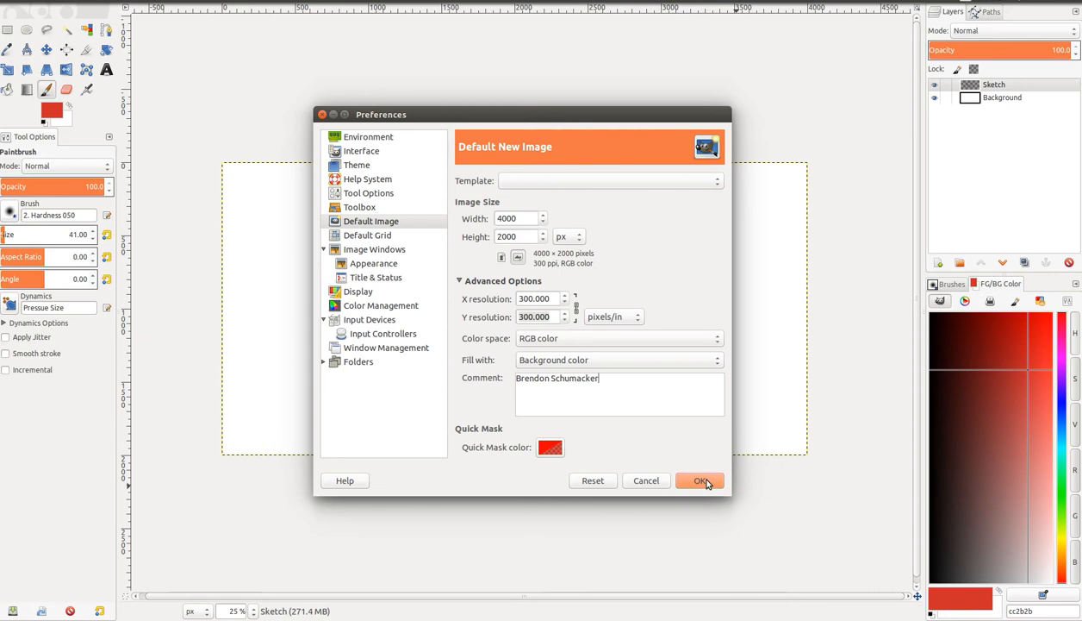
Step: Examine the Default Grid and Input Devices preferences and open the configuration of extended input devices
left_click(366, 236)
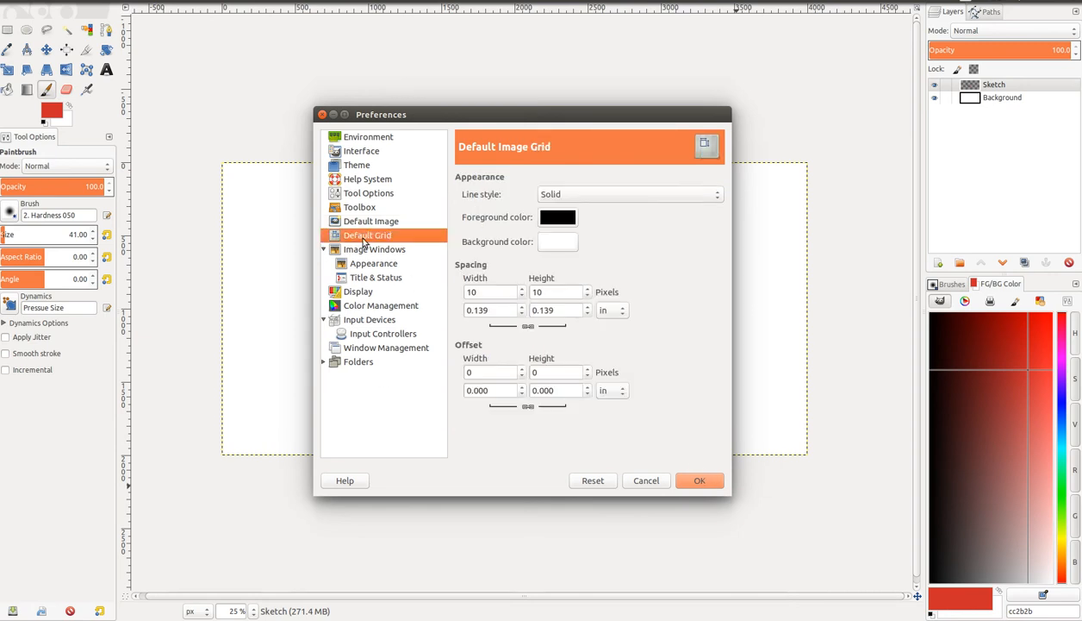
left_click(362, 323)
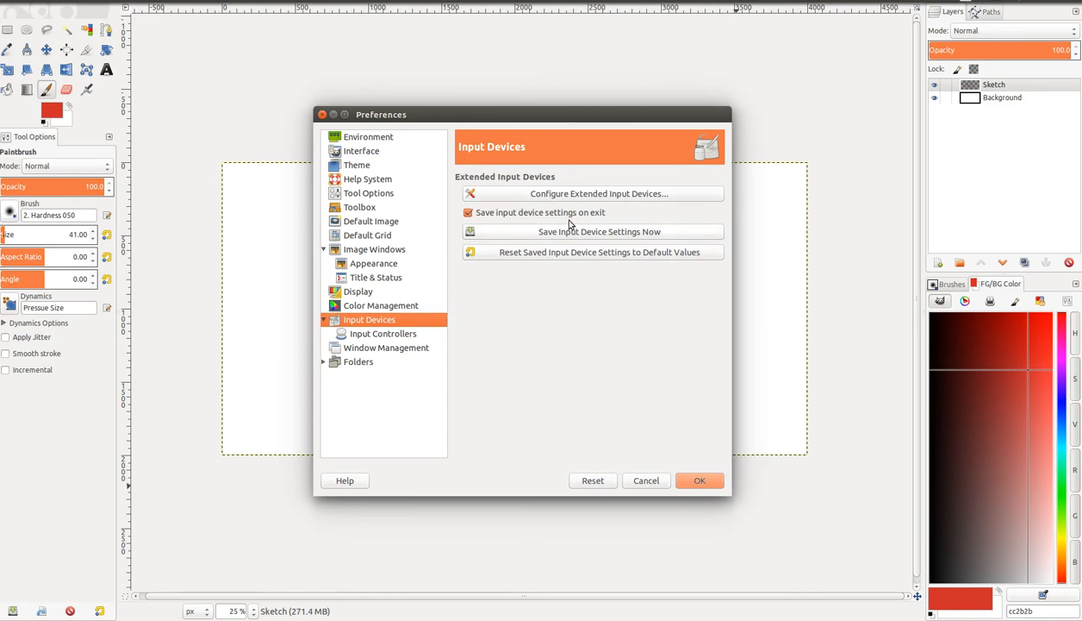
left_click(552, 195)
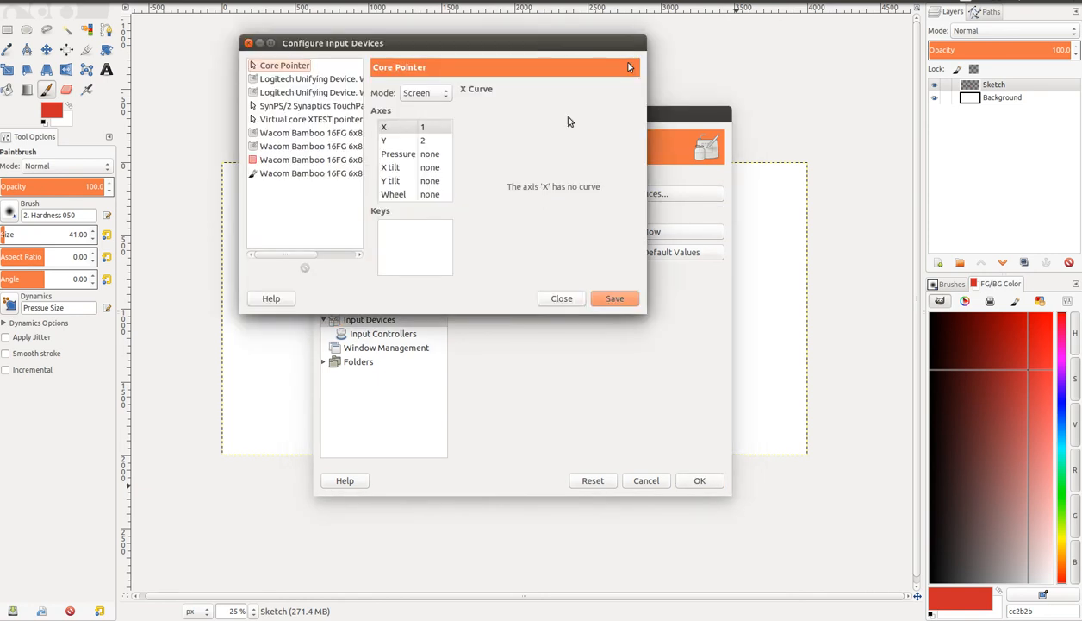
Step: Widen the Configure Input Devices dialog and set the mode of the Wacom Bamboo 16FG 6x8 Pen eraser to Disabled
left_click_drag(502, 53, 483, 83)
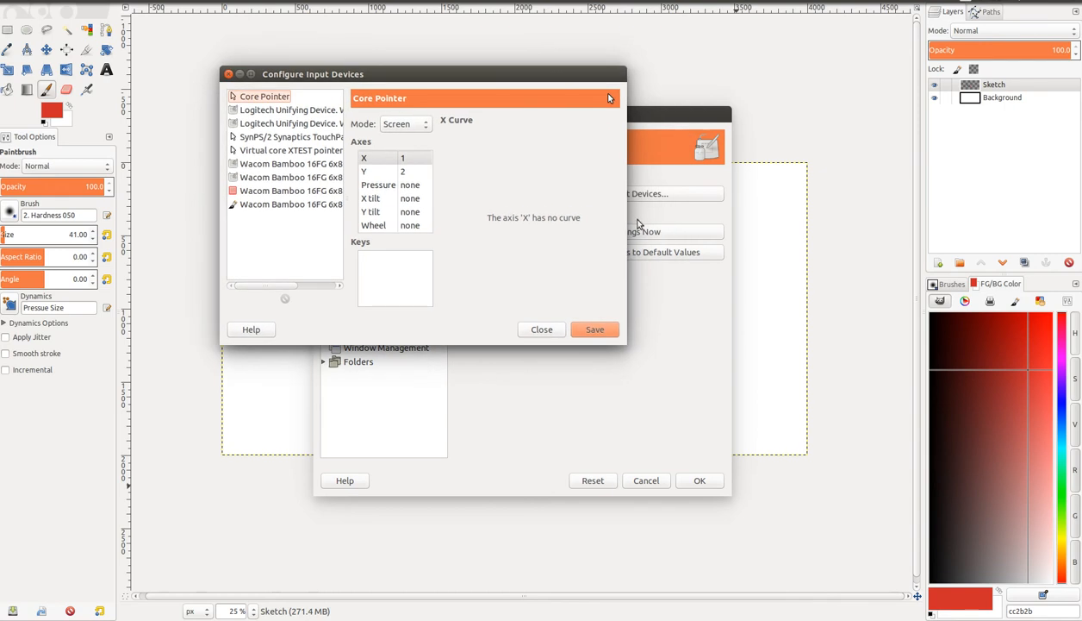
mouse_move(624, 208)
left_mouse_down()
mouse_move(657, 223)
mouse_move(902, 233)
left_mouse_up()
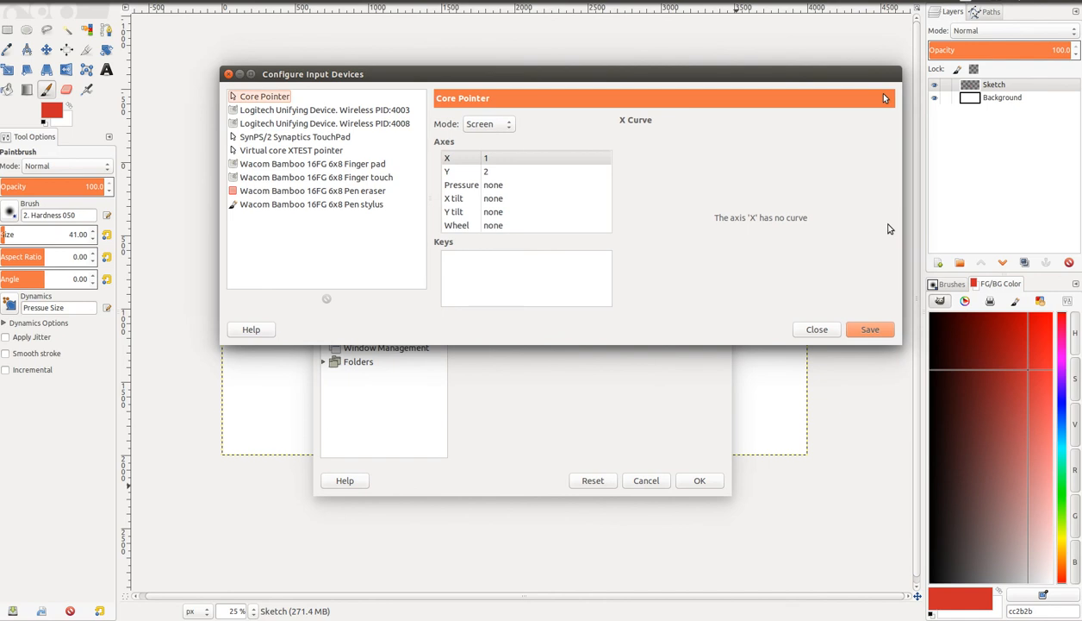
left_click(272, 191)
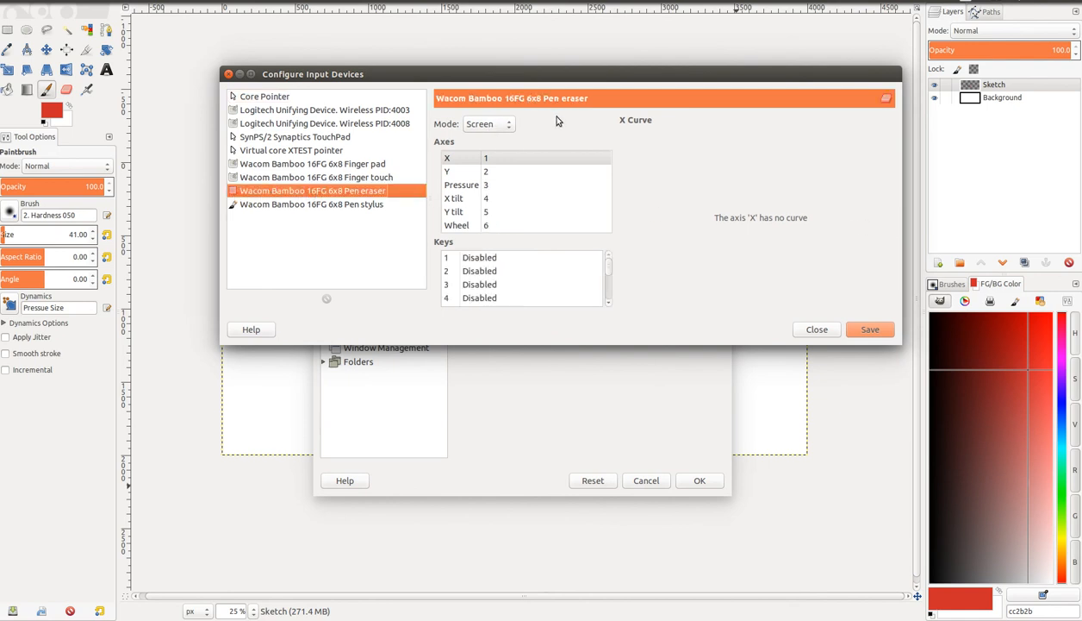
left_click(480, 125)
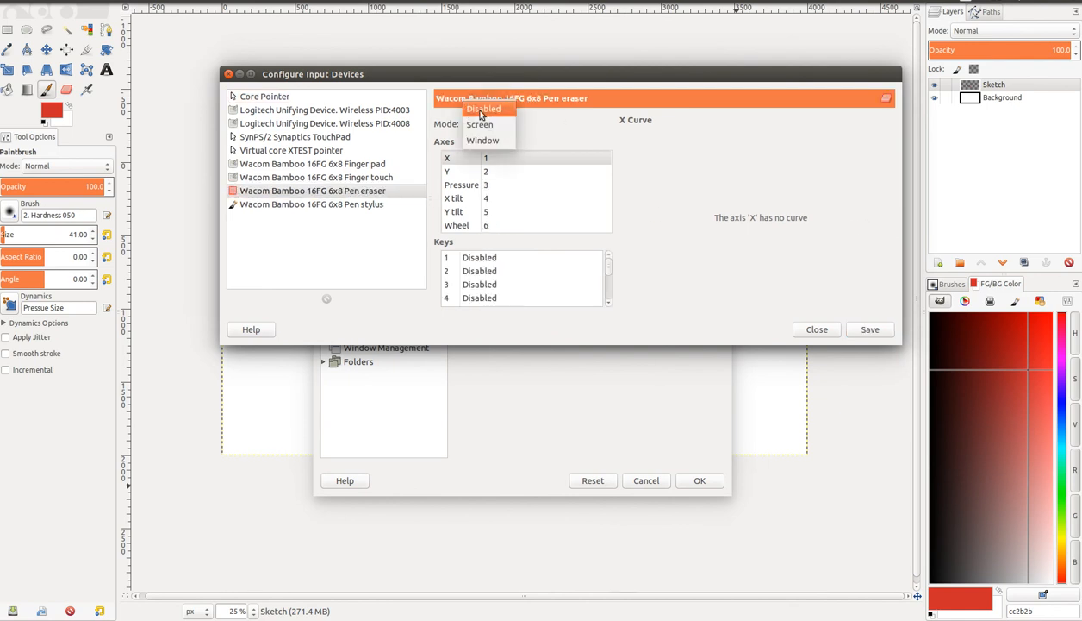
left_click(477, 105)
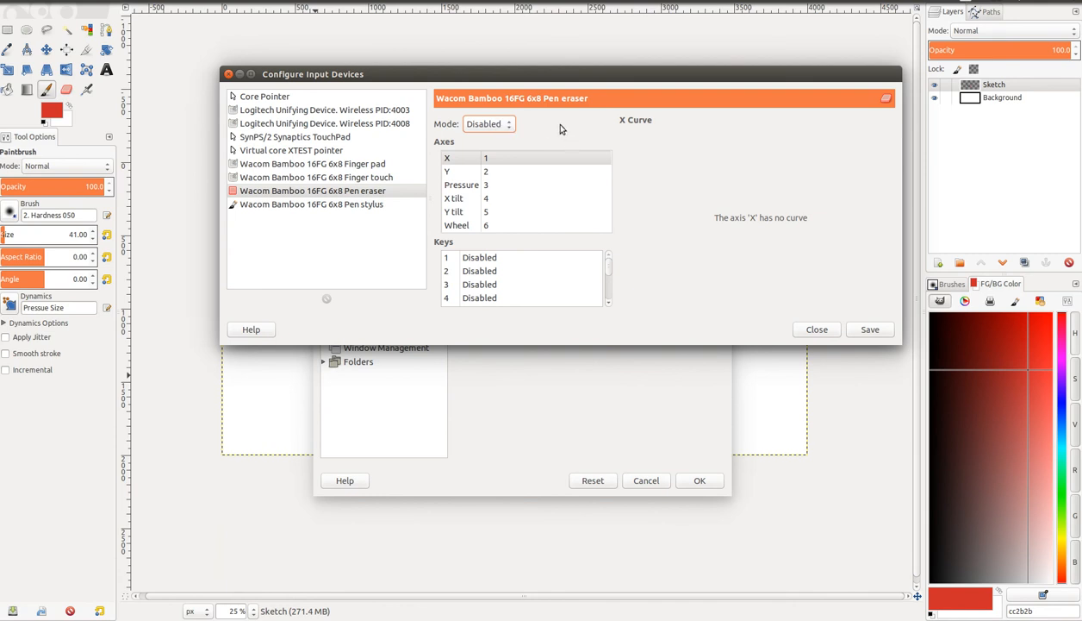
left_click(488, 127)
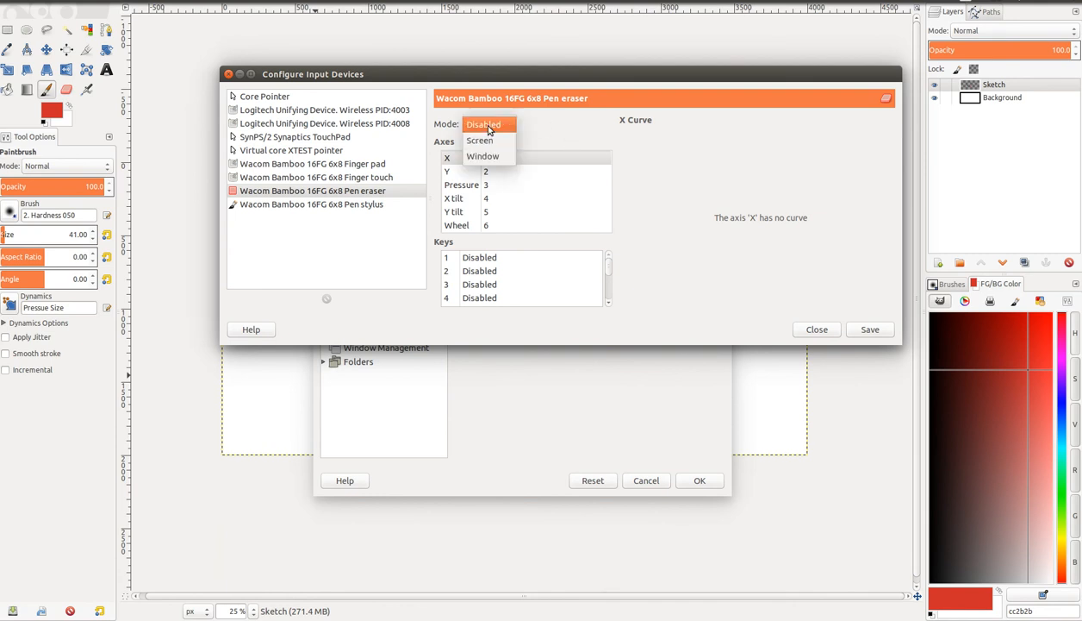
left_click(489, 128)
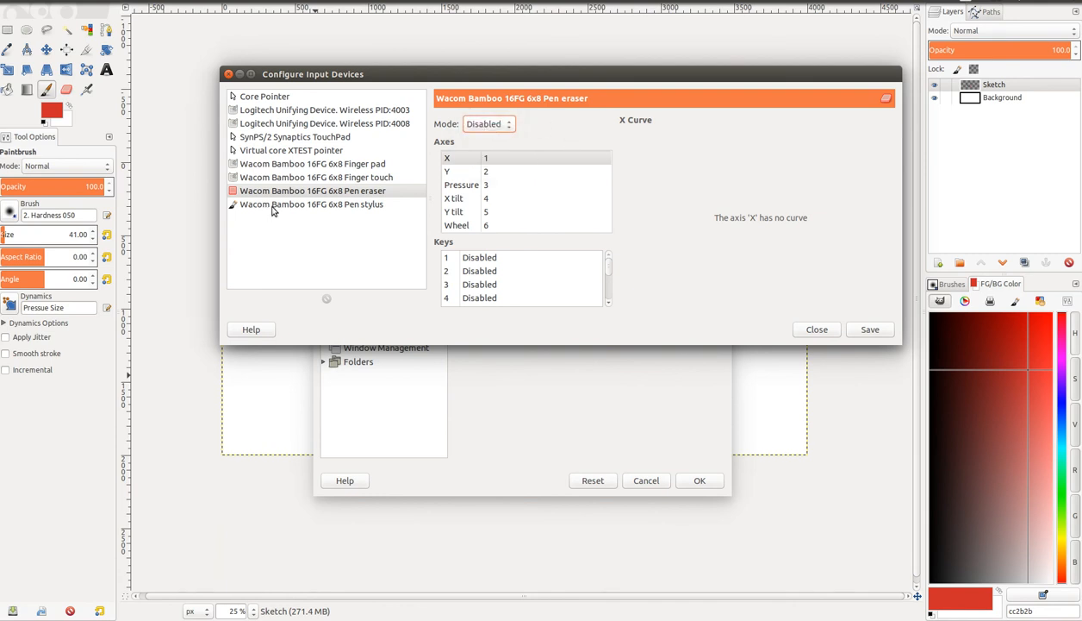
Step: Check the mode of the Wacom pen stylus and set the Wacom pen eraser's mode to Screen
left_click(272, 209)
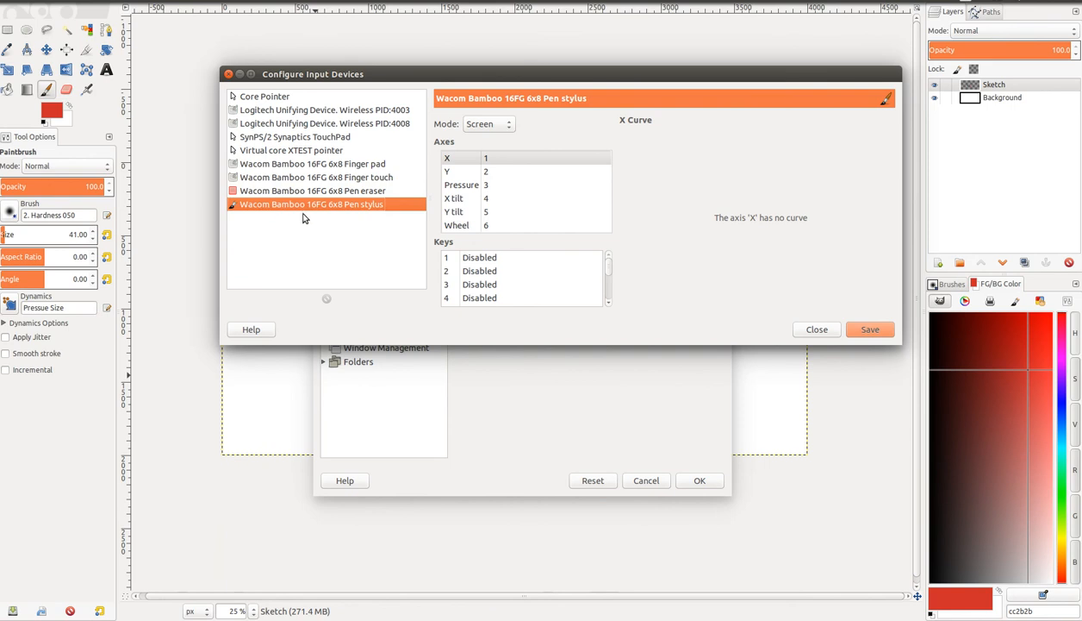
left_click(487, 125)
left_click(488, 126)
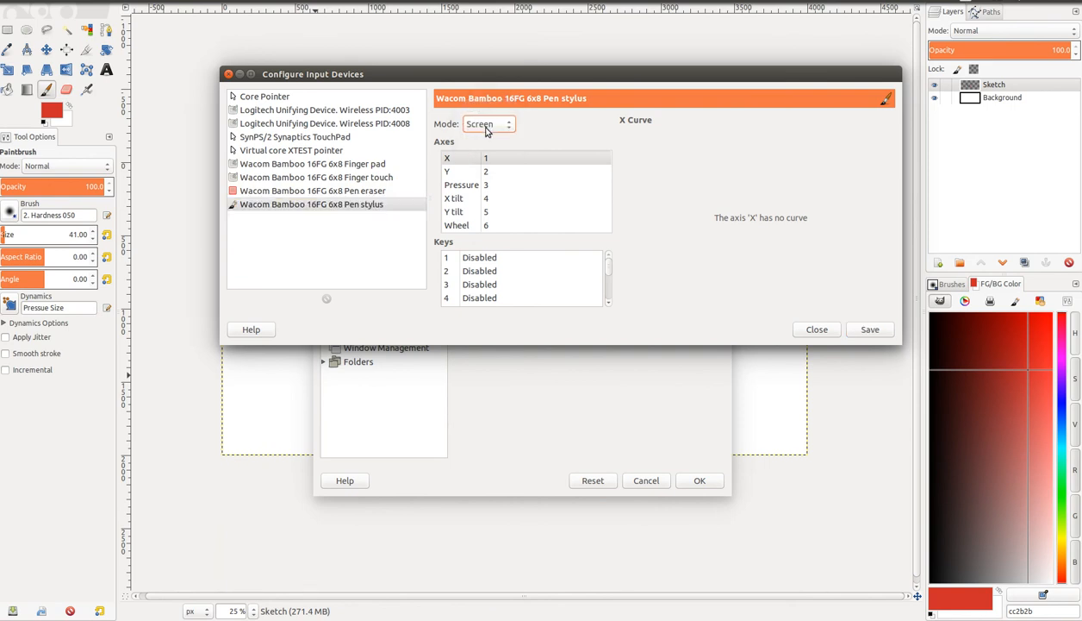
left_click(331, 193)
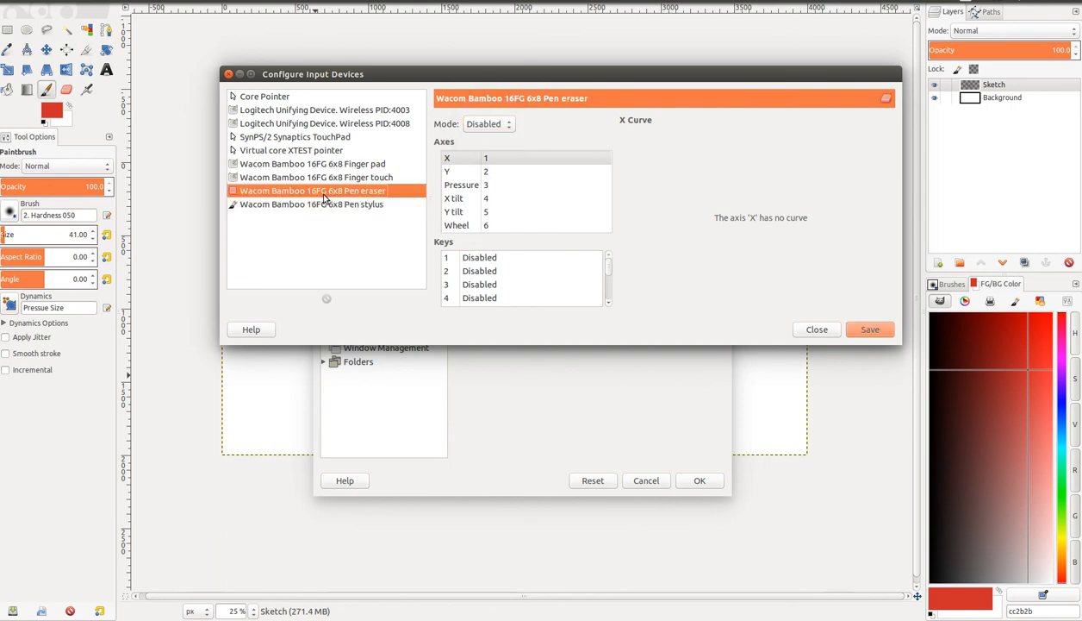
left_click(487, 127)
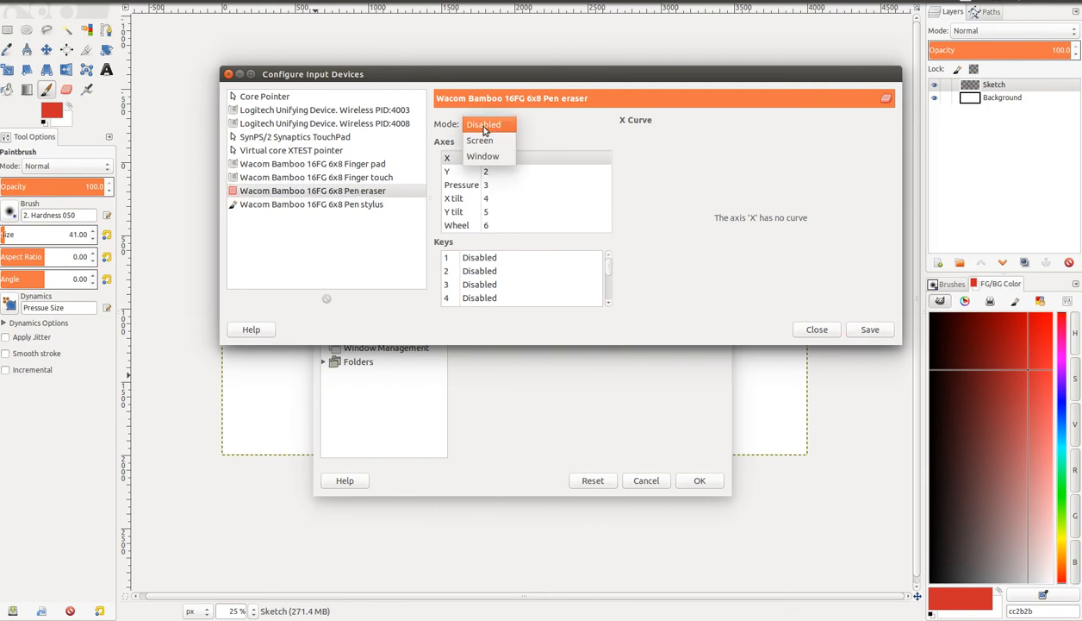
left_click(478, 141)
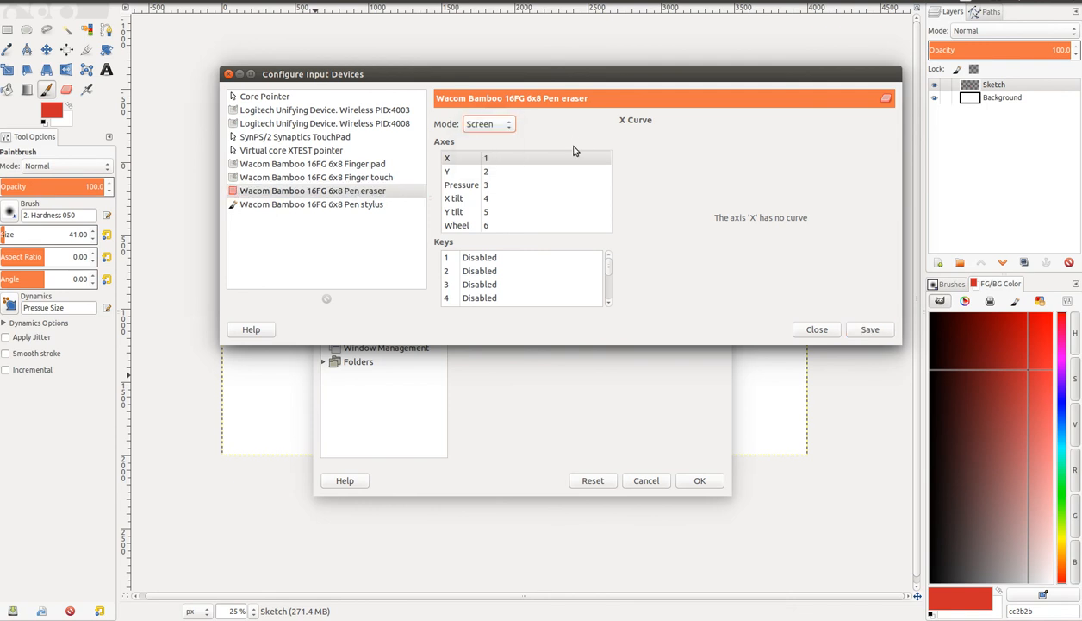
left_click(484, 125)
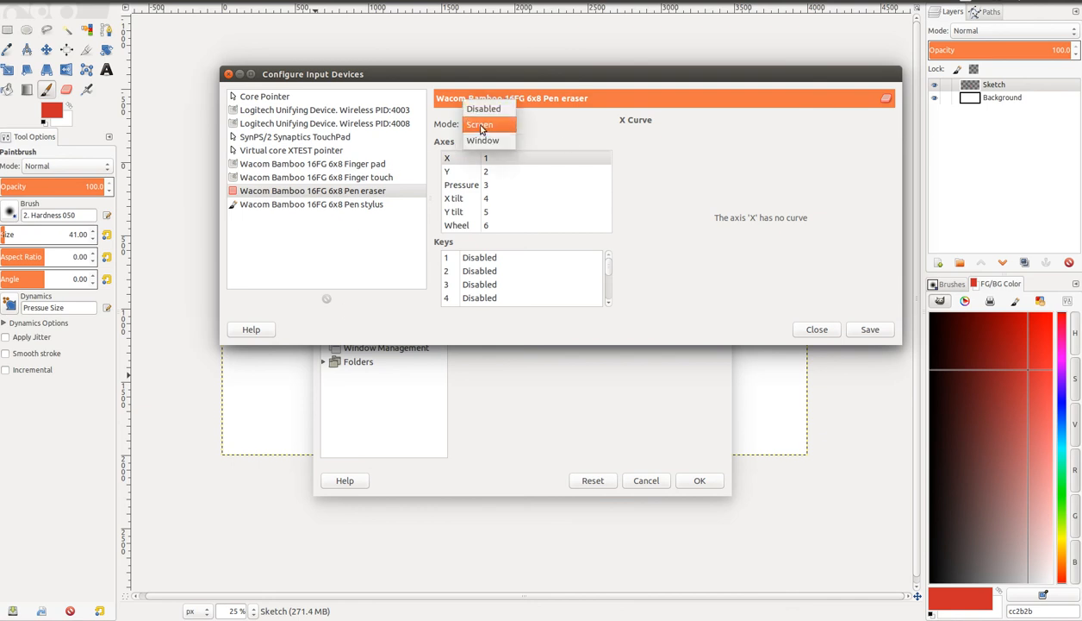
left_click(481, 126)
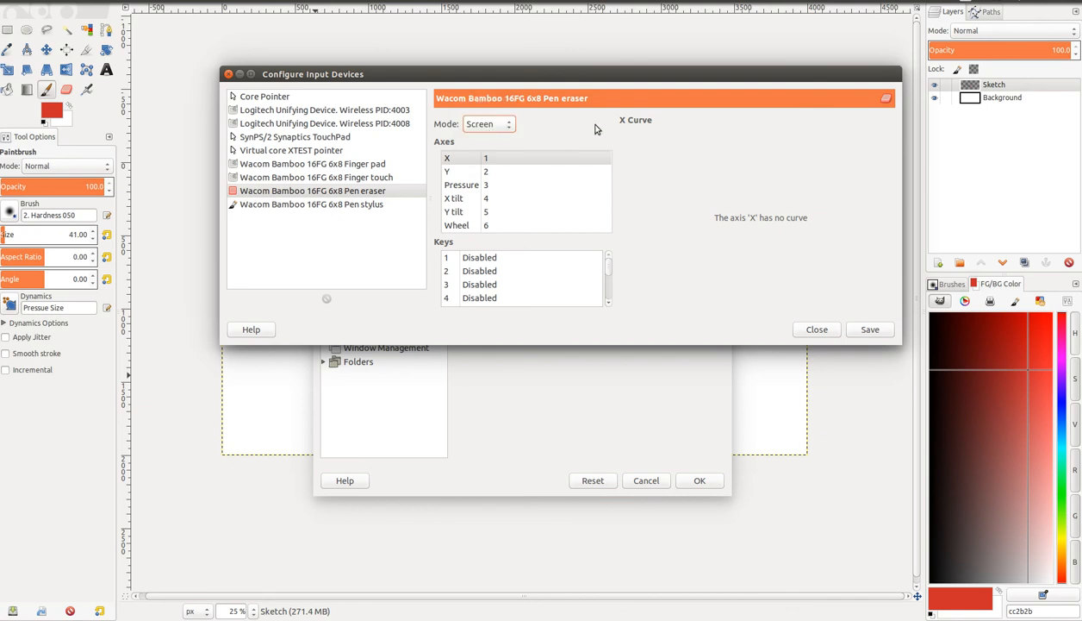
Step: Examine the modes of the Wacom Bamboo Finger pad and Finger touch devices
left_click(337, 177)
left_click(333, 165)
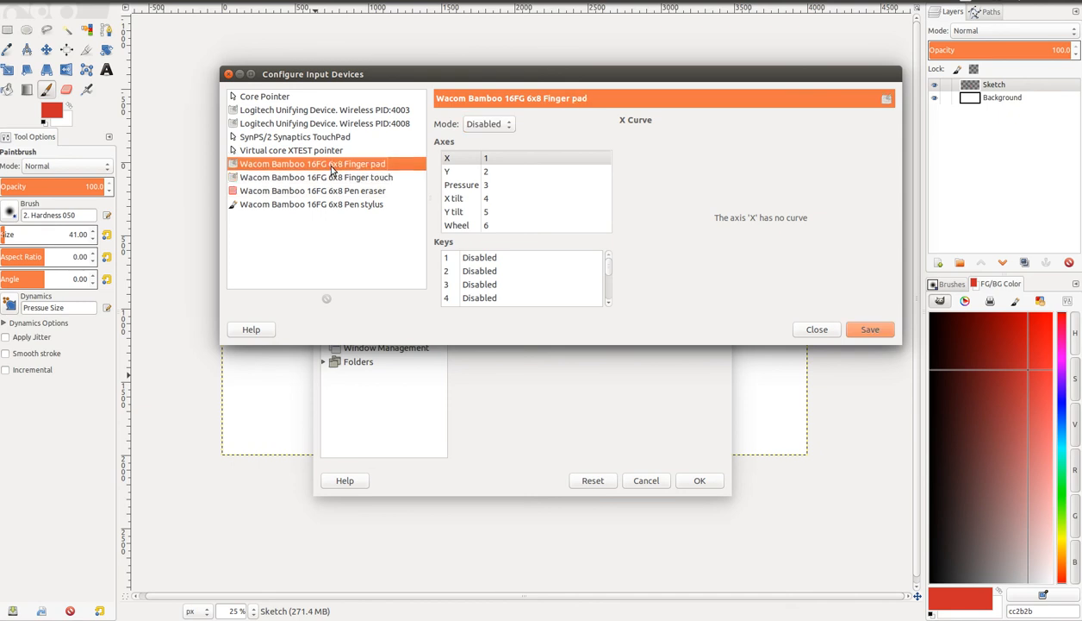
left_click(325, 178)
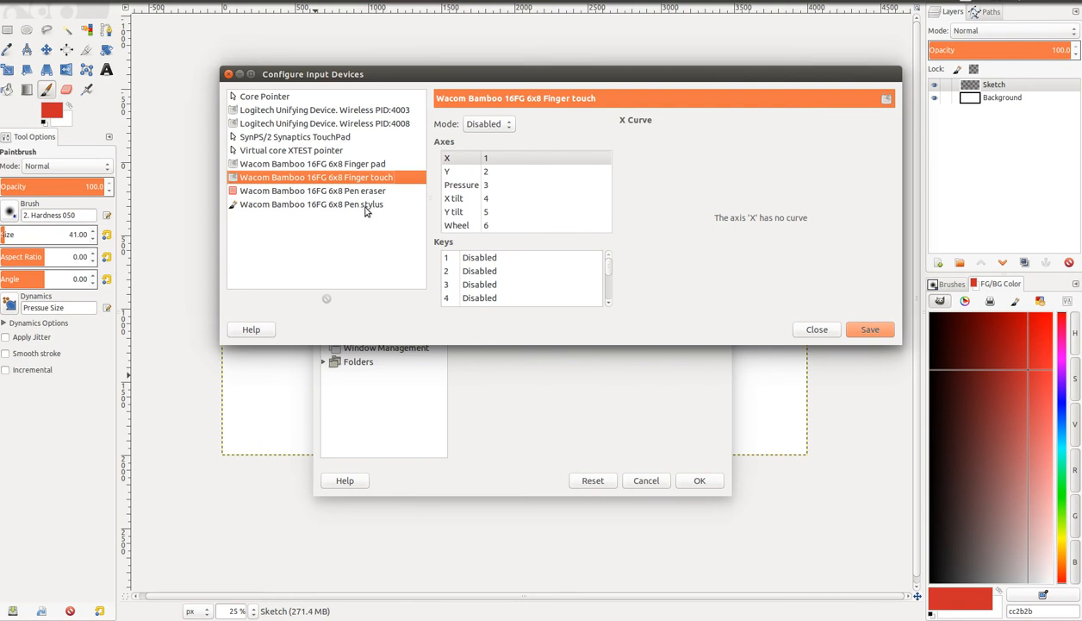
left_click(349, 166)
left_click(348, 178)
left_click(347, 169)
left_click(348, 179)
left_click(355, 167)
left_click(349, 179)
Step: Check the pen stylus and pen eraser modes, save the input device configuration and close it
left_click(344, 207)
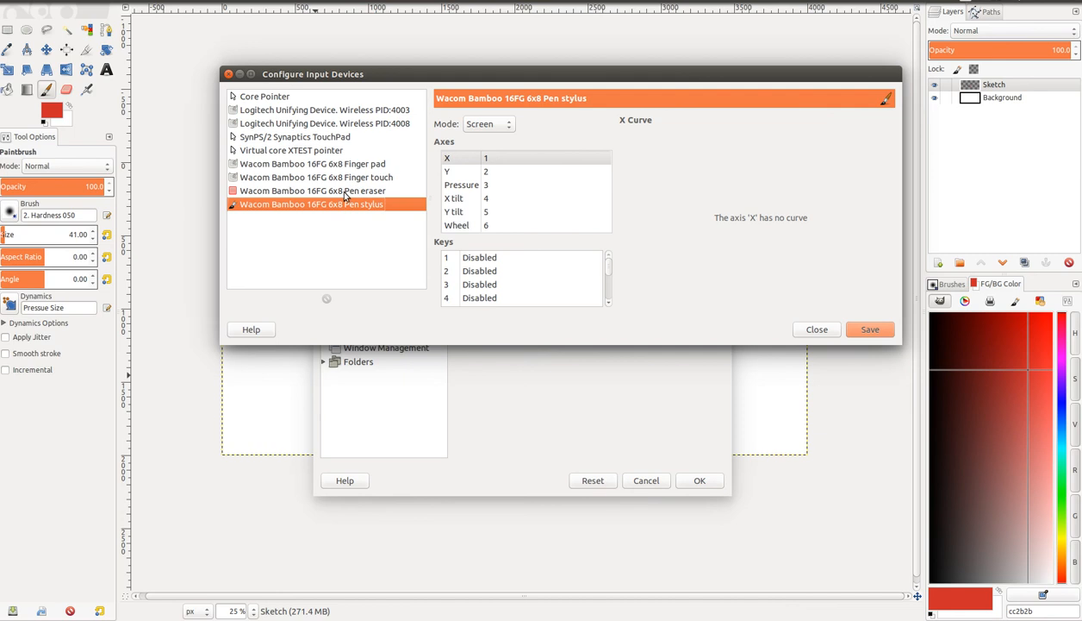
left_click(344, 193)
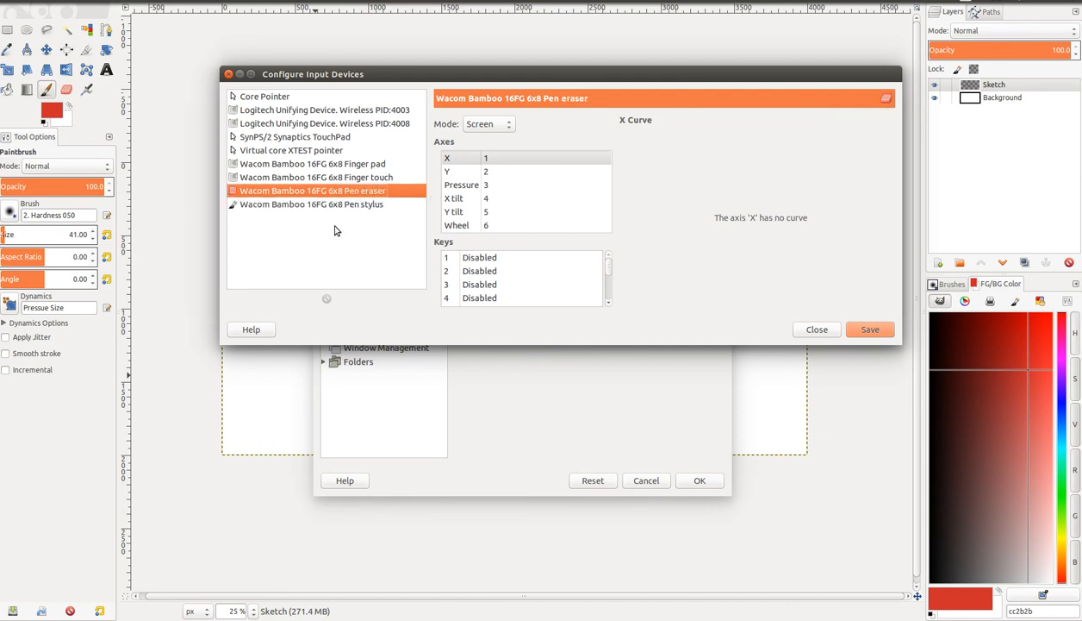
left_click(866, 332)
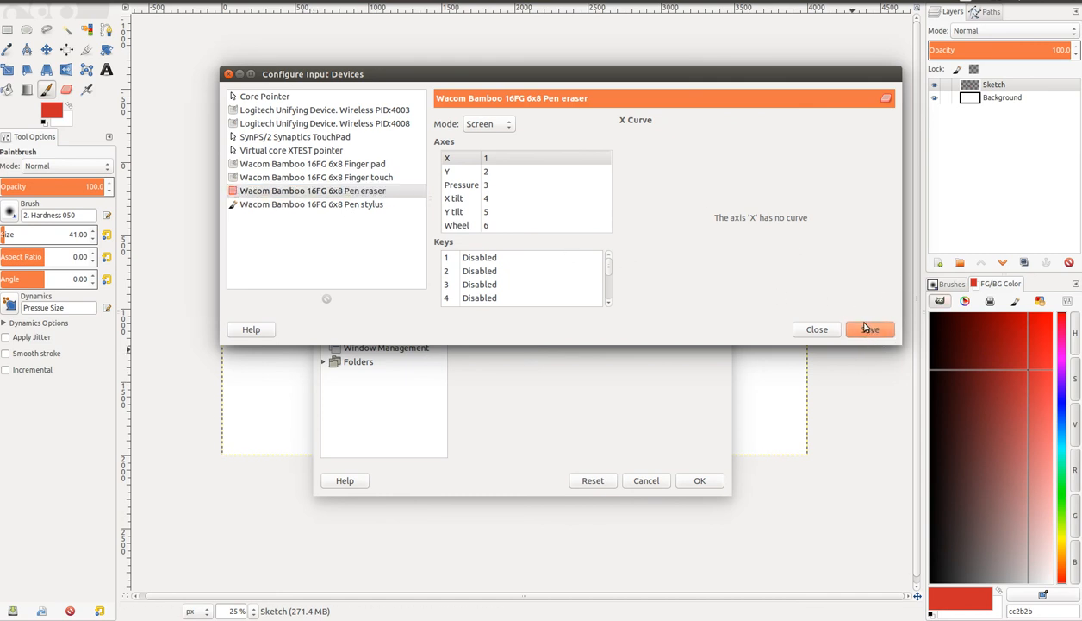
left_click(802, 333)
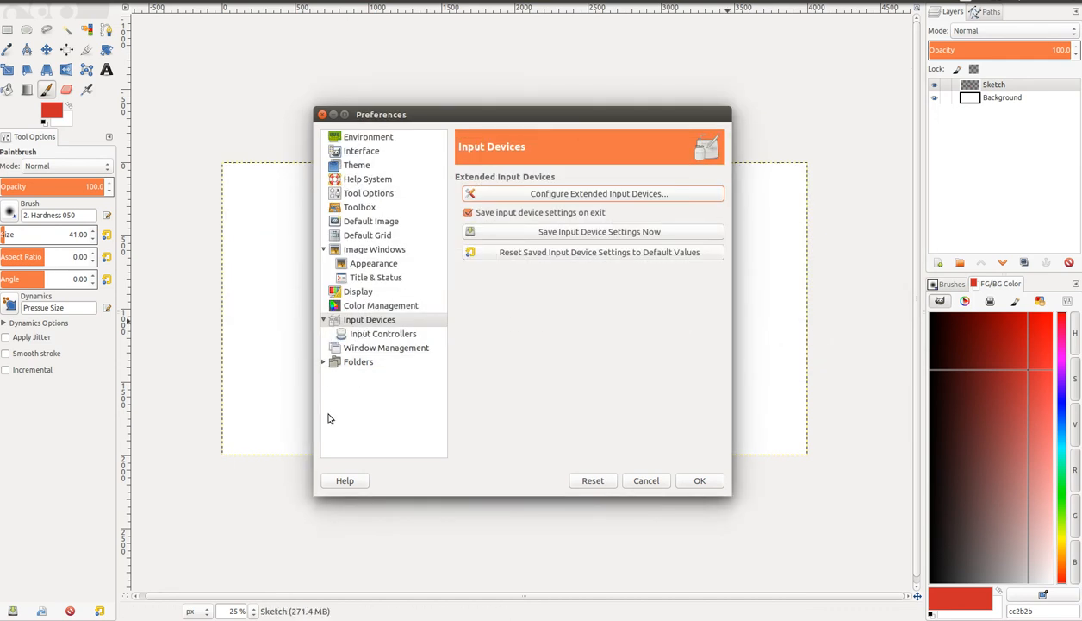
Step: Look over the Theme and Help System preferences and accept the preferences
left_click(358, 166)
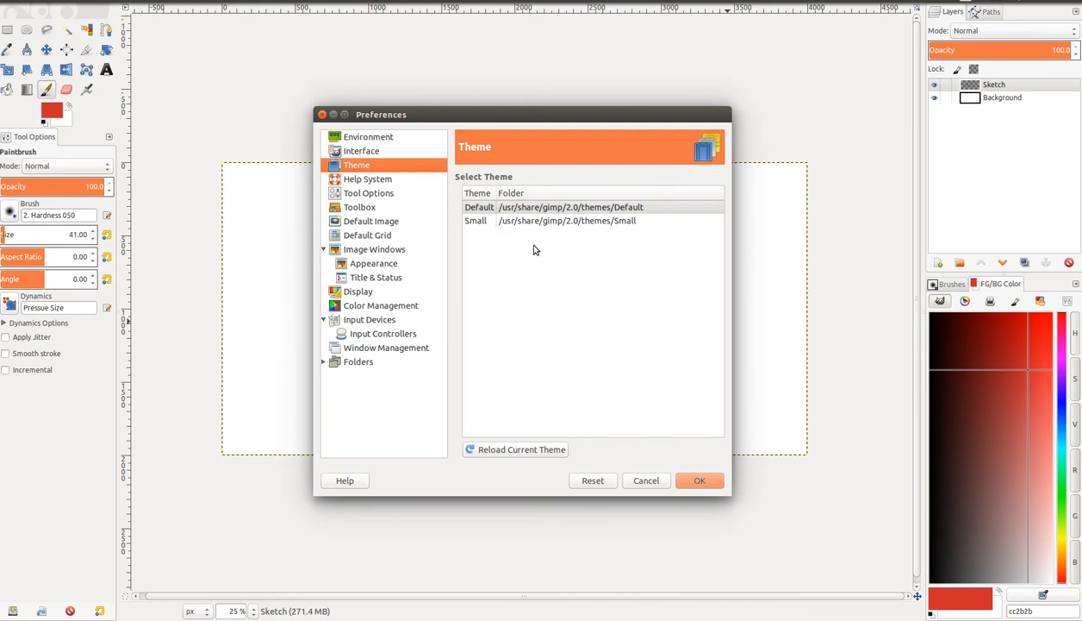
left_click(350, 182)
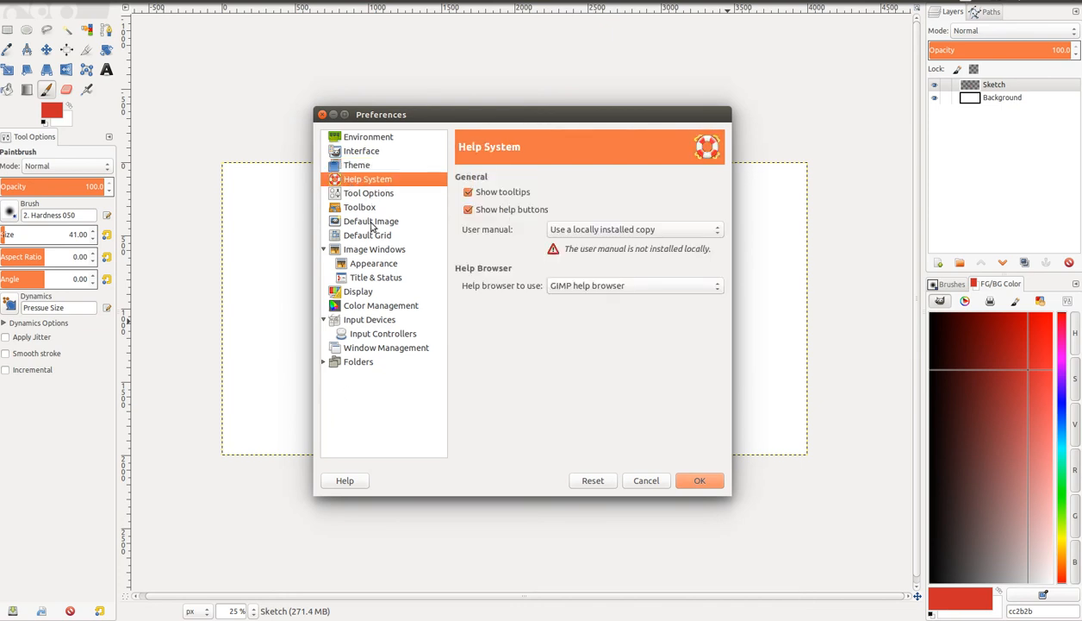
left_click(702, 483)
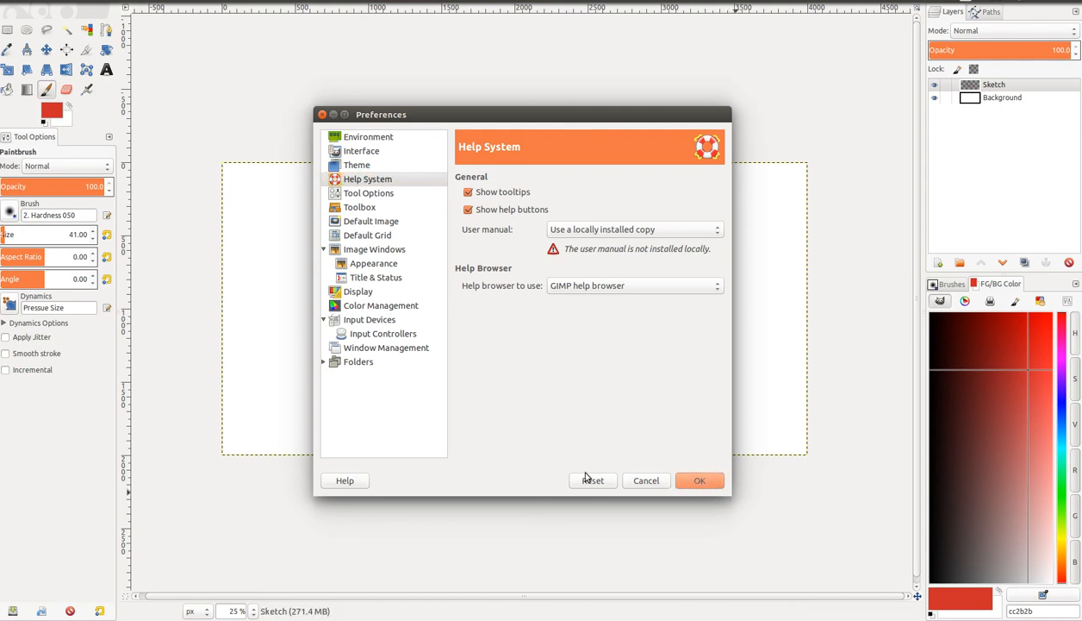
left_click(696, 484)
Step: Paint freehand red test curves, circles and slanted strokes around the middle of the Sketch layer with the Paintbrush
mouse_move(380, 227)
left_mouse_down()
mouse_move(470, 194)
mouse_move(481, 286)
left_mouse_up()
mouse_move(562, 262)
left_mouse_down()
mouse_move(534, 228)
mouse_move(550, 278)
left_mouse_up()
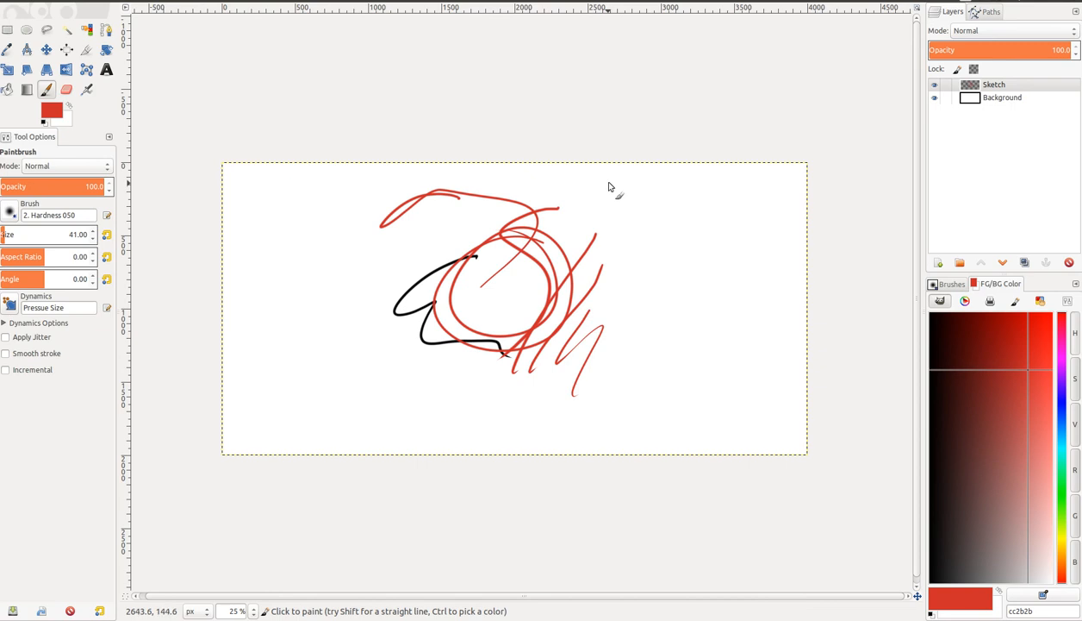
Step: Turn off Single-Window Mode and move the separate image window so the canvas sits between the docks
left_click(264, 2)
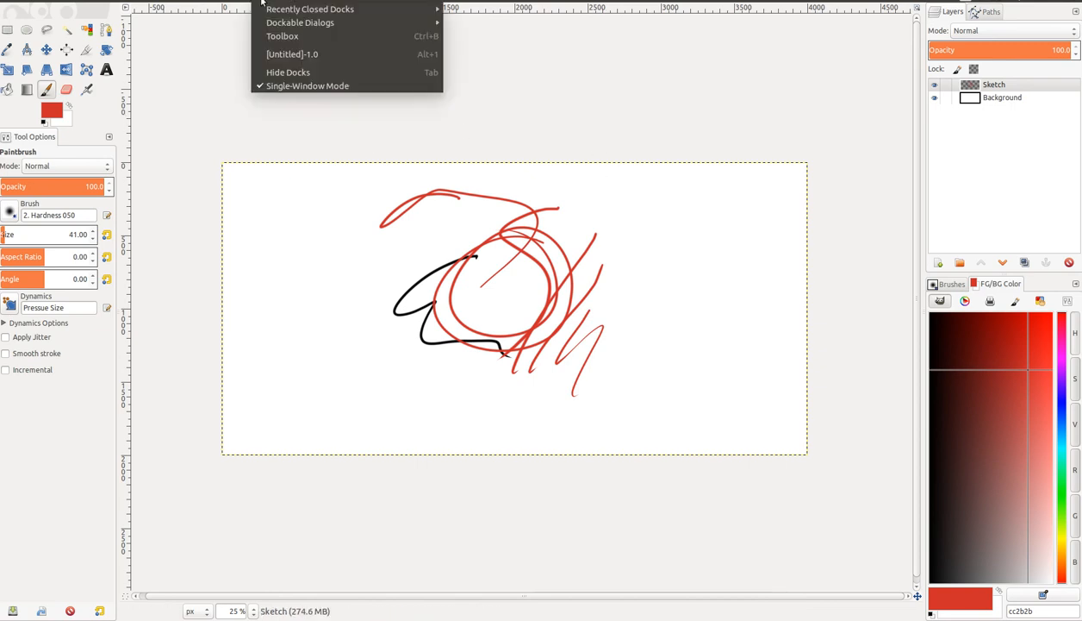
left_click(277, 87)
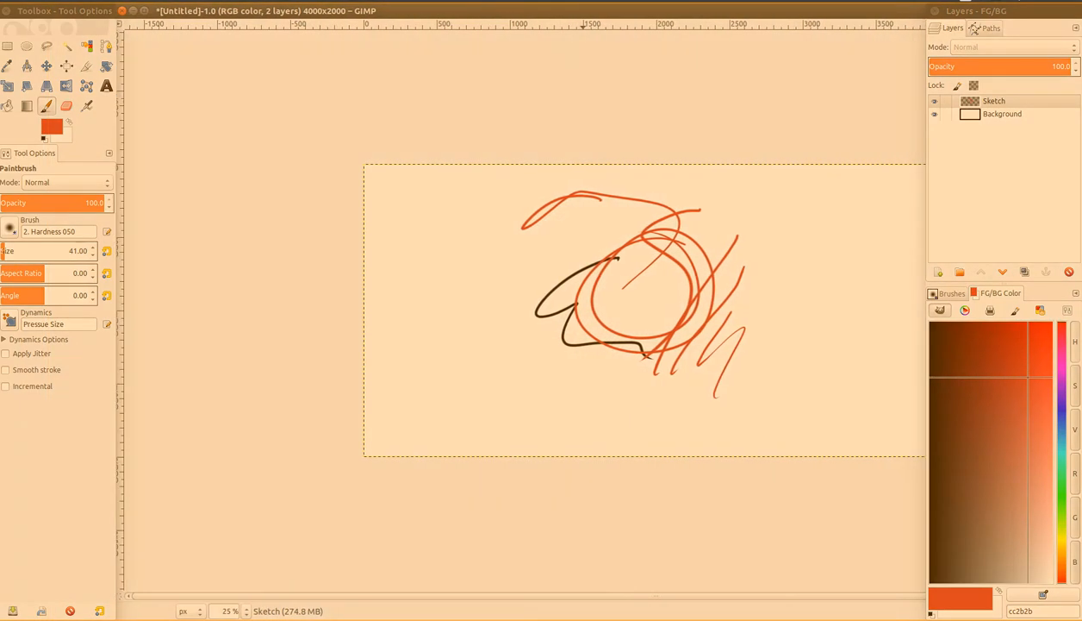
left_click_drag(591, 2, 527, 3)
left_click_drag(456, 9, 494, 17)
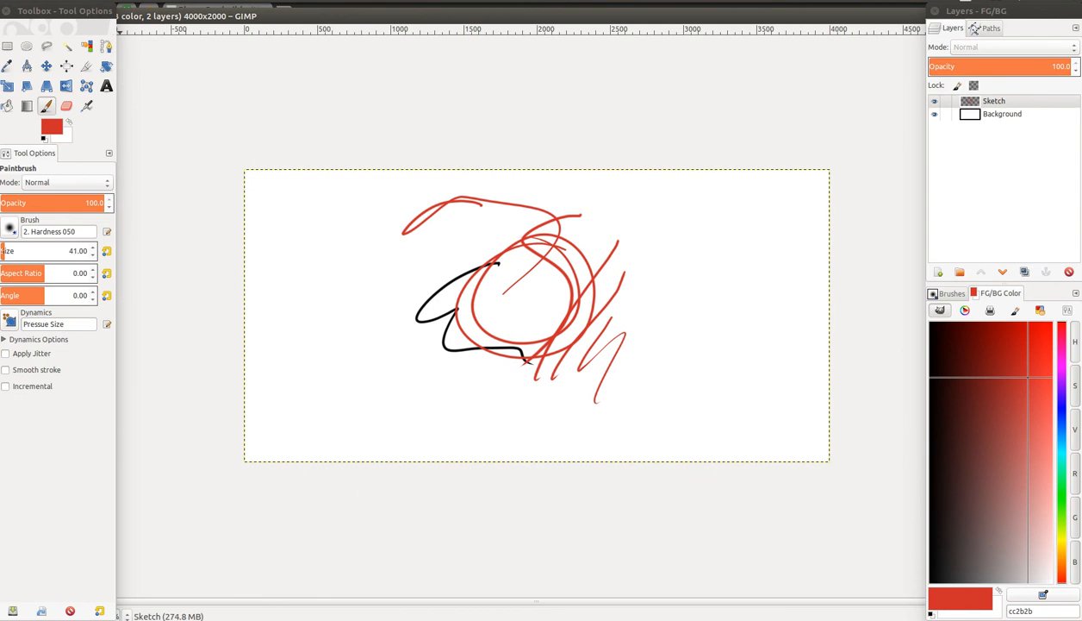
Step: Turn Single-Window Mode back on
left_click(241, 1)
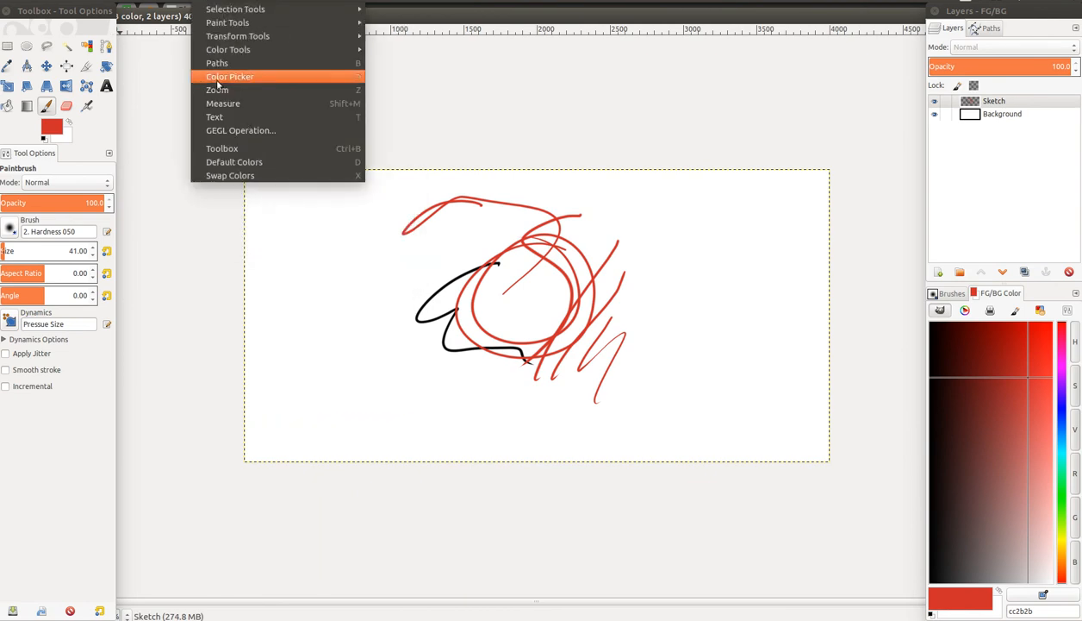
mouse_move(264, 1)
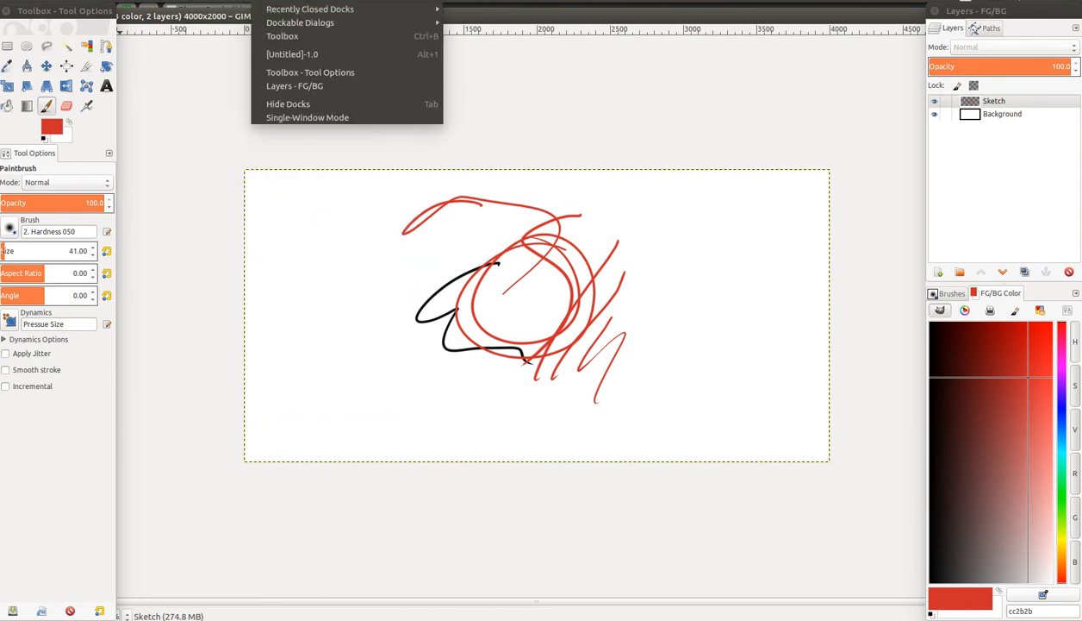
left_click(300, 119)
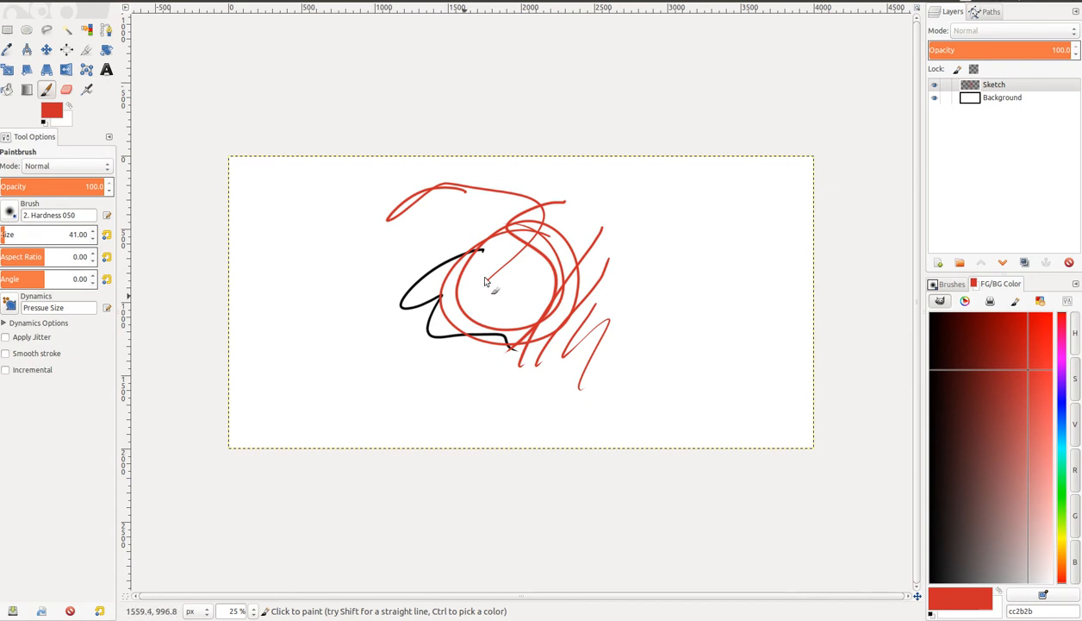
Step: Paint tall red vertical strokes near both sides of the canvas and two long, nearly horizontal crossing strokes between them
left_click_drag(321, 217, 338, 433)
mouse_move(724, 200)
left_mouse_down()
mouse_move(736, 419)
mouse_move(734, 334)
mouse_move(750, 315)
left_mouse_up()
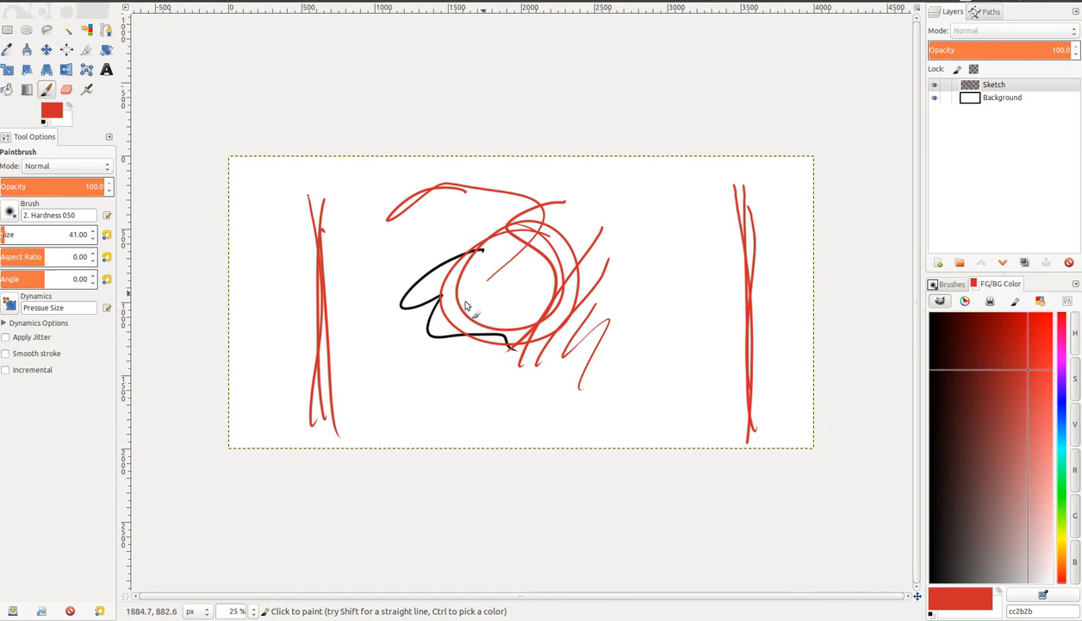
left_click_drag(354, 293, 668, 317)
left_click_drag(734, 282, 328, 316)
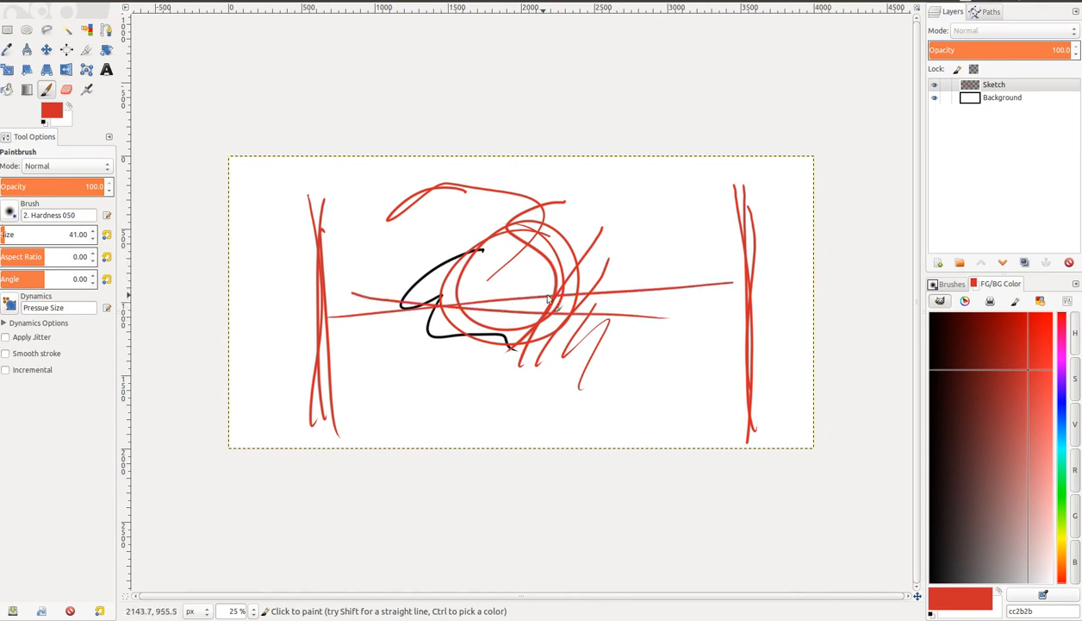